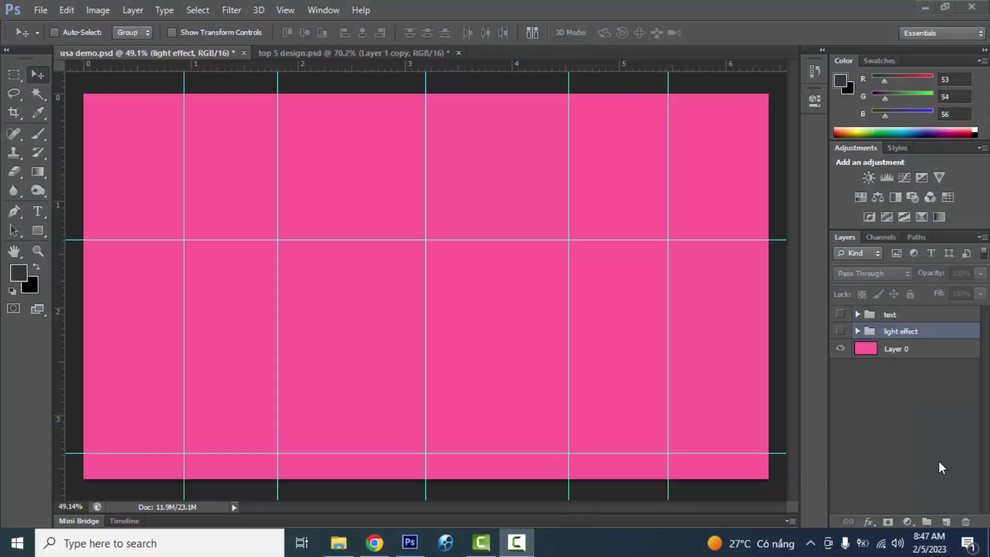
- Place the caped orange-swimsuit cutout from the usa folder, enlarge it to span the horizontal guides, and position it just beside the centre guide
click(338, 543)
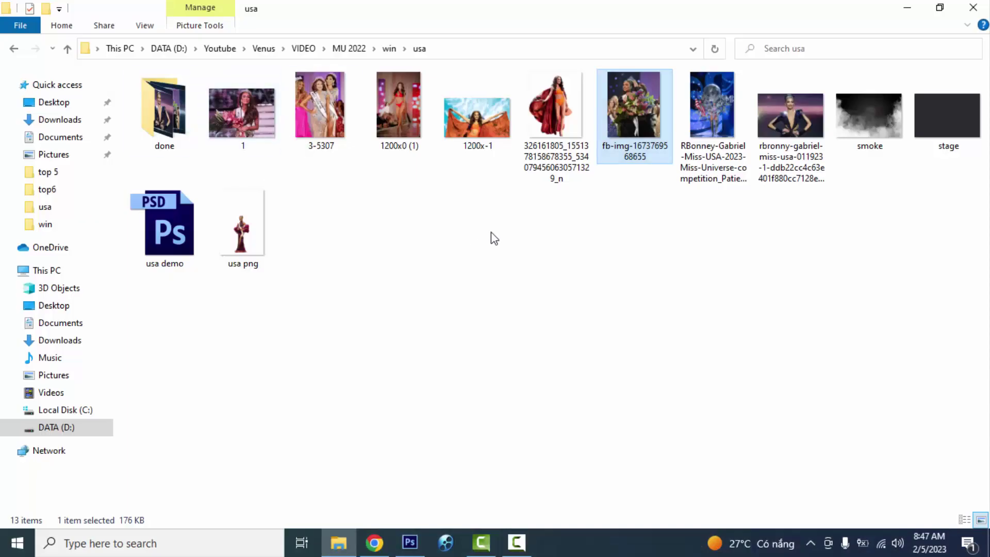
drag(249, 258, 479, 199)
drag(555, 106, 435, 311)
drag(409, 356, 559, 331)
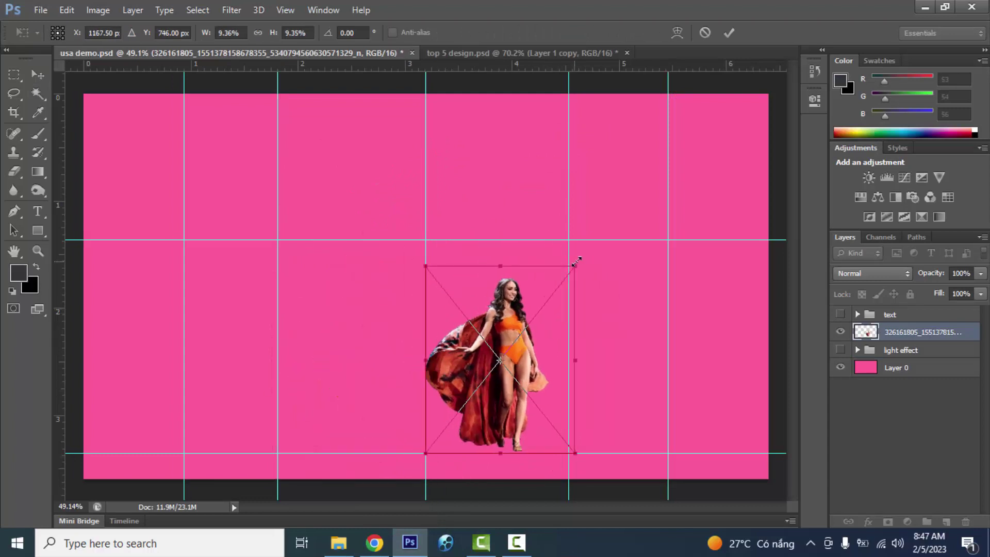
drag(576, 263, 618, 226)
drag(606, 452, 609, 455)
drag(554, 373, 498, 375)
key(Return)
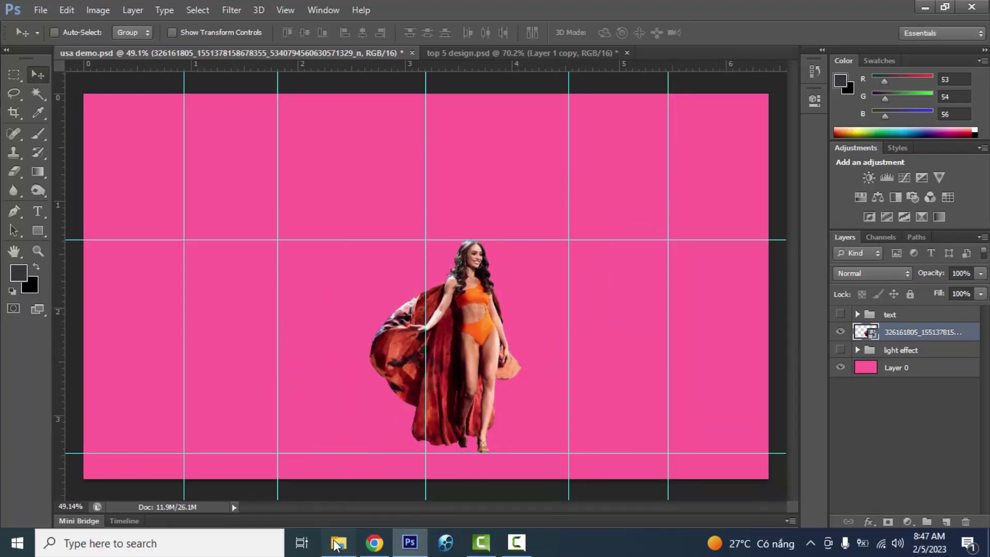
- Place usa png, scale it to match the first cutout's height between the horizontal guides, and position it beside that cutout
click(338, 542)
drag(247, 252, 431, 347)
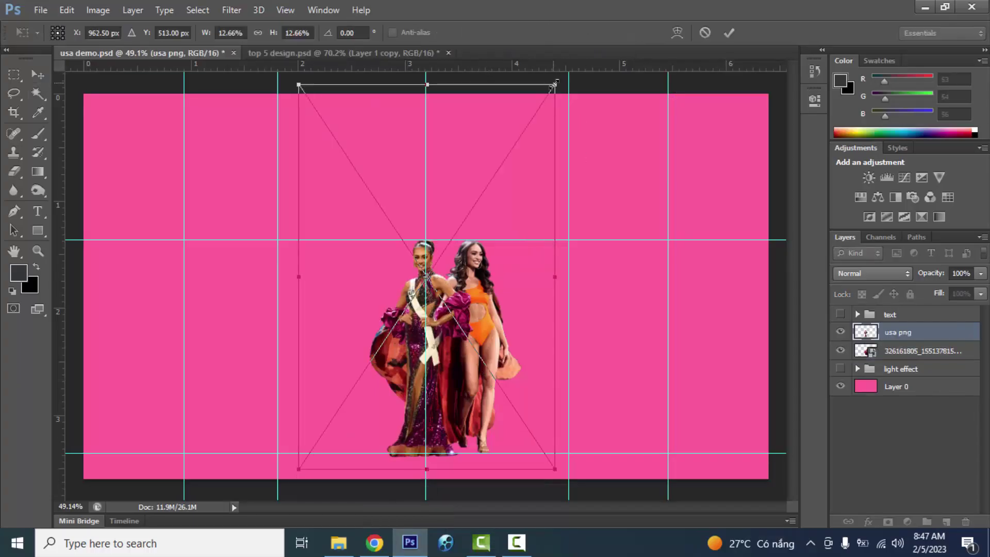
drag(556, 82, 557, 80)
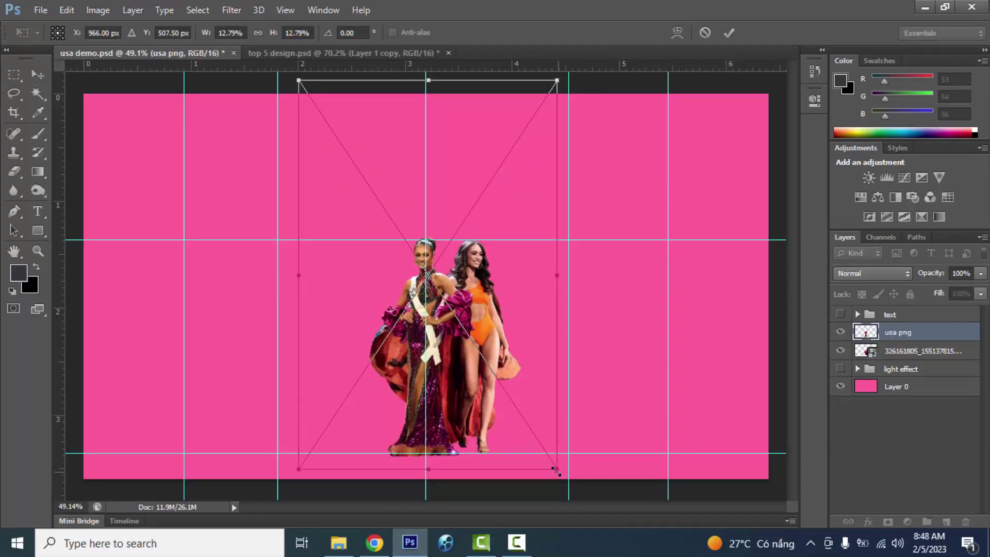
drag(556, 470, 555, 468)
drag(487, 354, 442, 354)
key(Return)
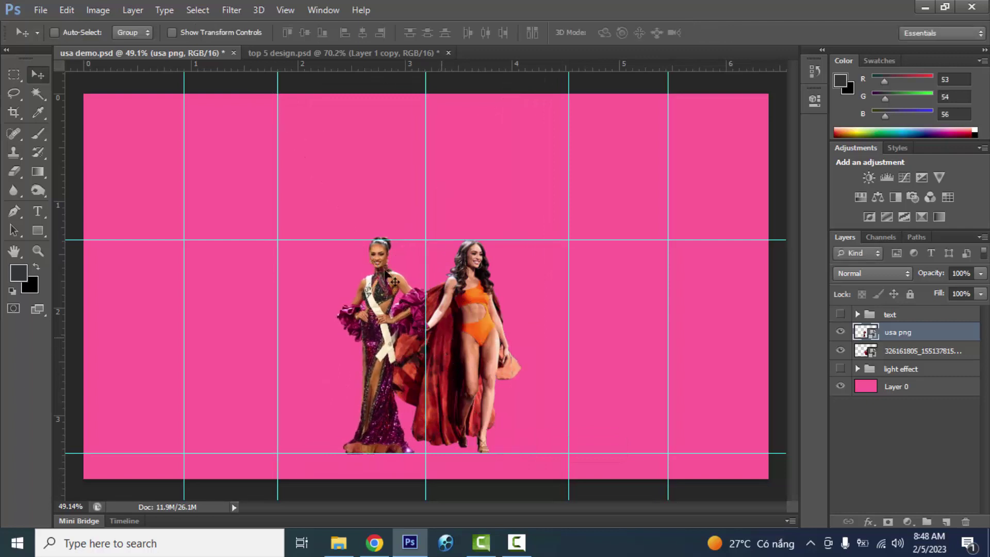
- Place the rbronny-gabriel-miss-usa photo at its fitted size and move its layer beneath the two cutout layers
click(335, 544)
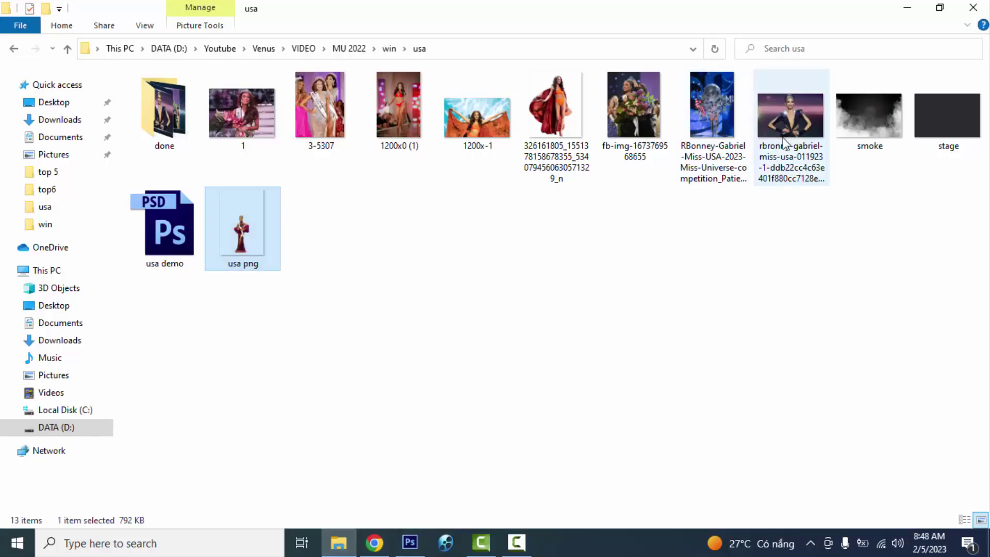
drag(789, 135, 515, 268)
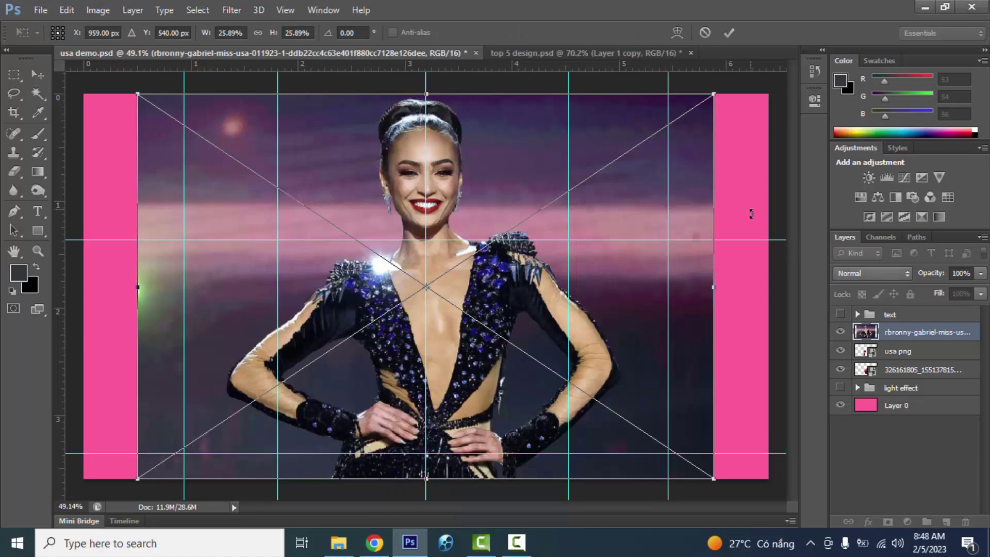
key(Return)
key(ctrl+bracketleft)
key(ctrl+bracketleft)
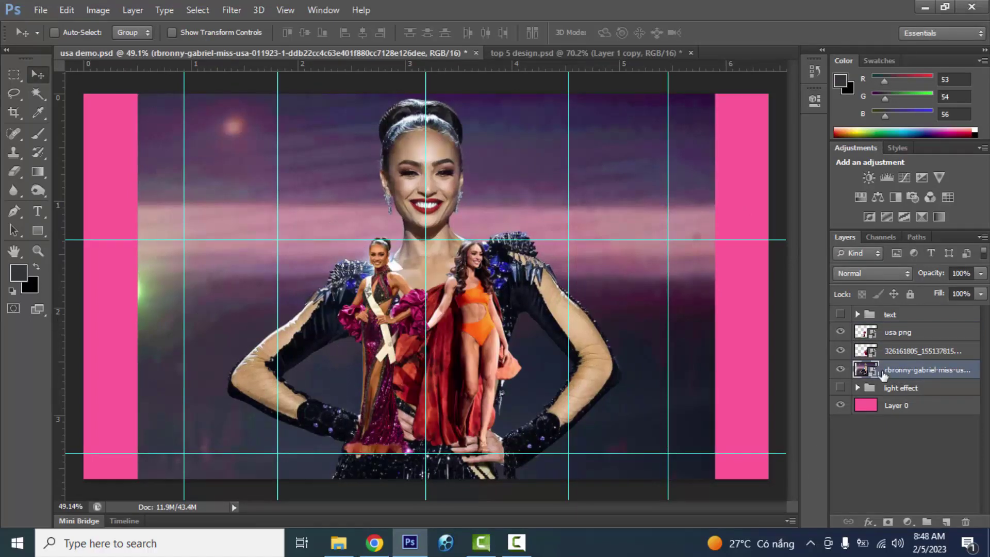
- Hide both cutout layers and start a Pen path at the photo's lower edge, around the gap and cuff beside the right-hand wrist
click(840, 332)
click(840, 351)
click(14, 211)
scroll(469, 456, up, 2)
scroll(468, 453, up, 12)
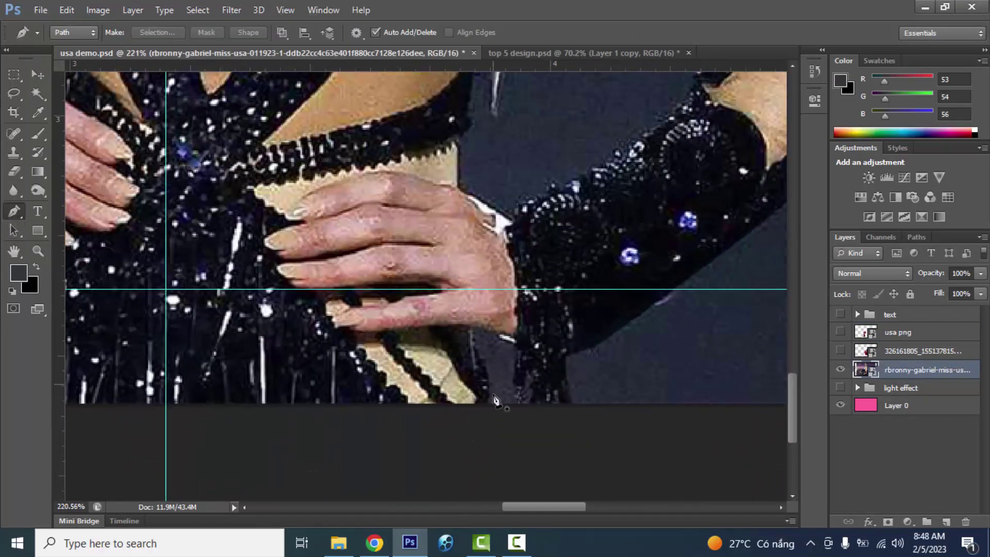
click(490, 403)
drag(492, 377, 492, 368)
drag(487, 351, 484, 343)
drag(477, 328, 473, 321)
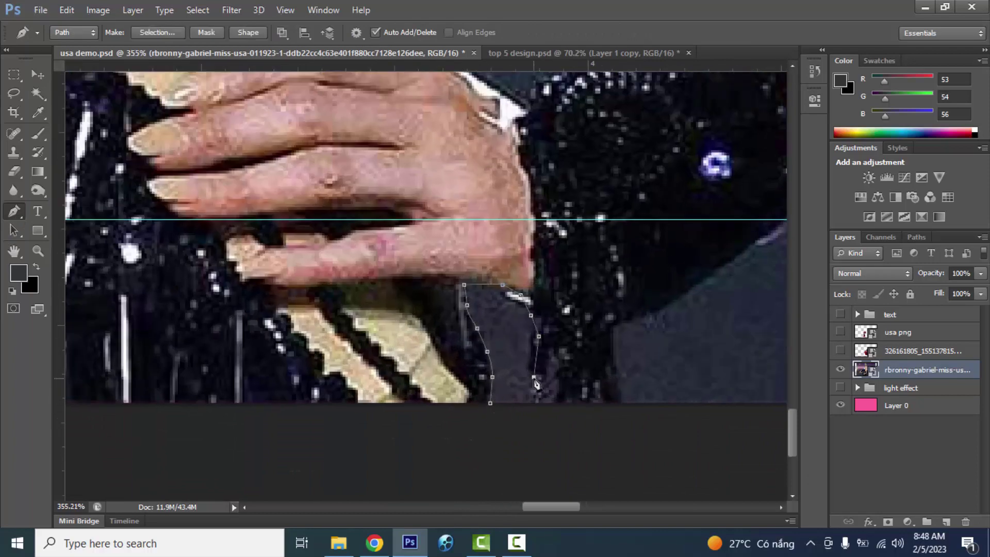
click(615, 332)
scroll(615, 333, down, 4)
- Continue the path along the outer edge of the right-hand sleeve, around the elbow and up the upper arm
click(717, 266)
drag(717, 265, 496, 345)
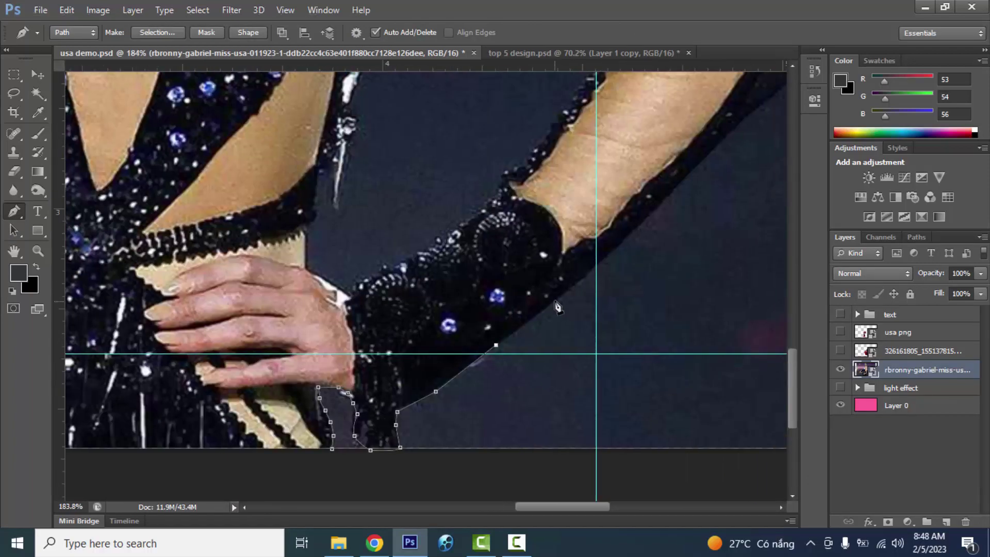
drag(653, 219, 575, 283)
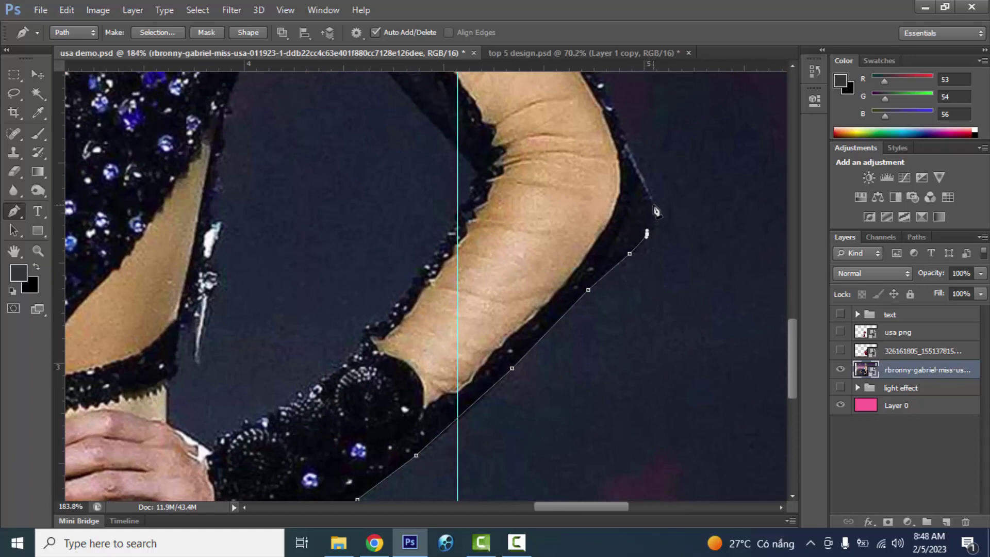
drag(653, 205, 648, 193)
click(619, 119)
drag(639, 193, 722, 463)
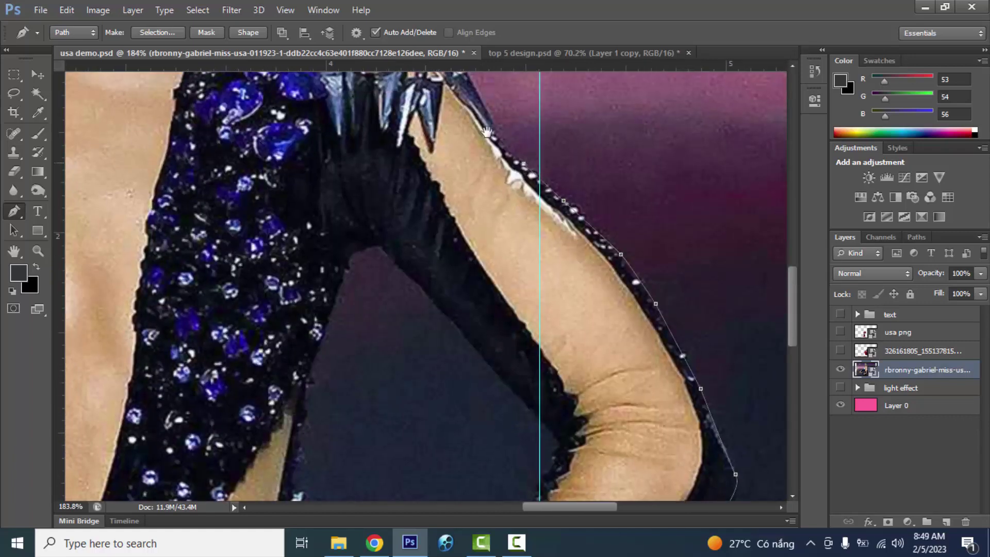
- Trace the path from the right-hand upper arm around the spiked shoulder piece towards the neck
drag(487, 133, 637, 305)
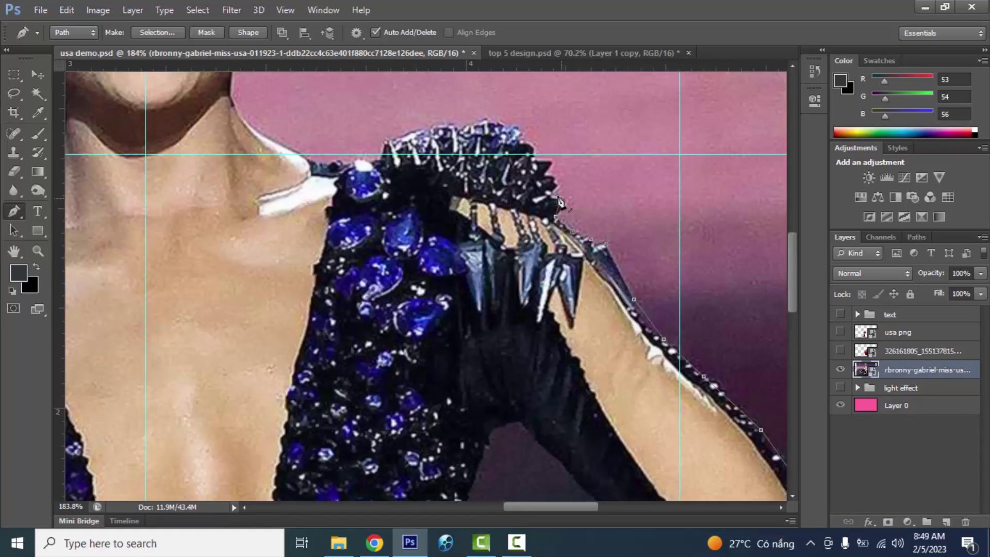
drag(548, 166, 605, 183)
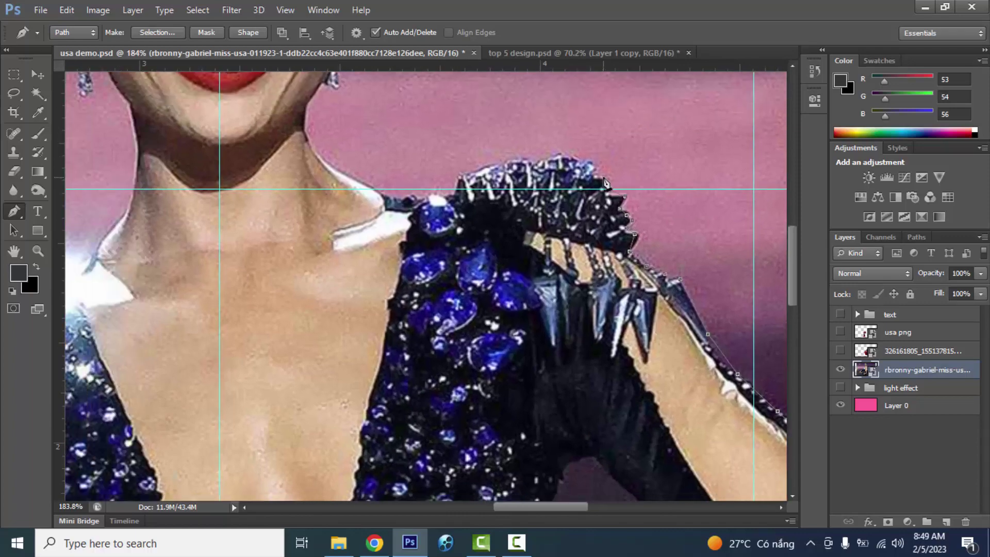
scroll(460, 180, down, 2)
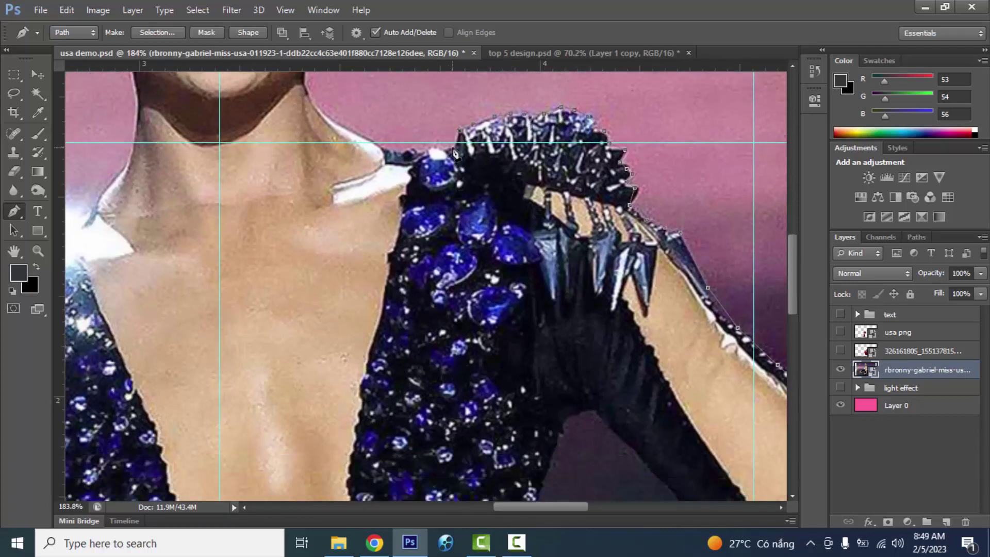
- Extend the path up the right-hand side of the neck, around the earring and ear, to the side of the hair
scroll(323, 120, up, 3)
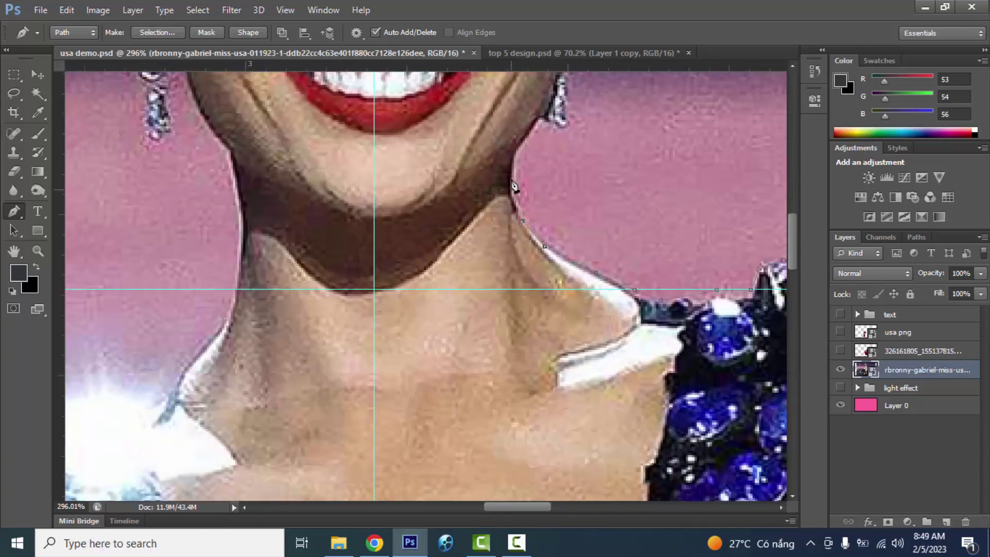
drag(571, 106, 608, 277)
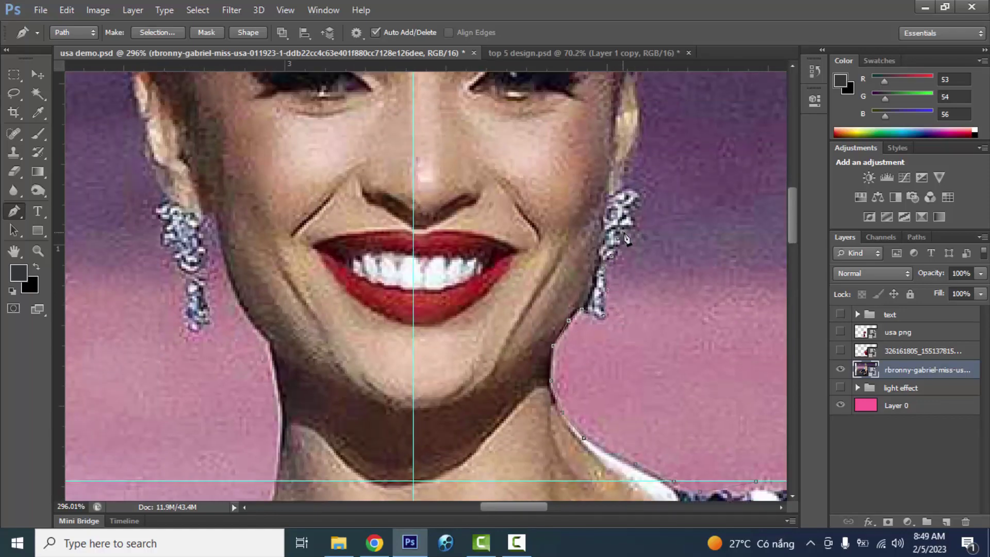
drag(632, 151, 682, 301)
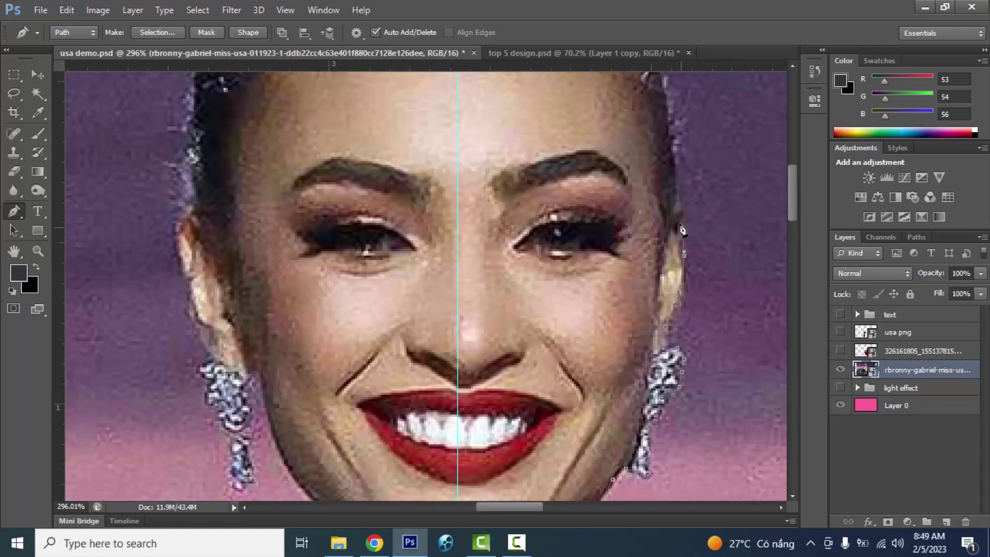
drag(671, 112, 689, 292)
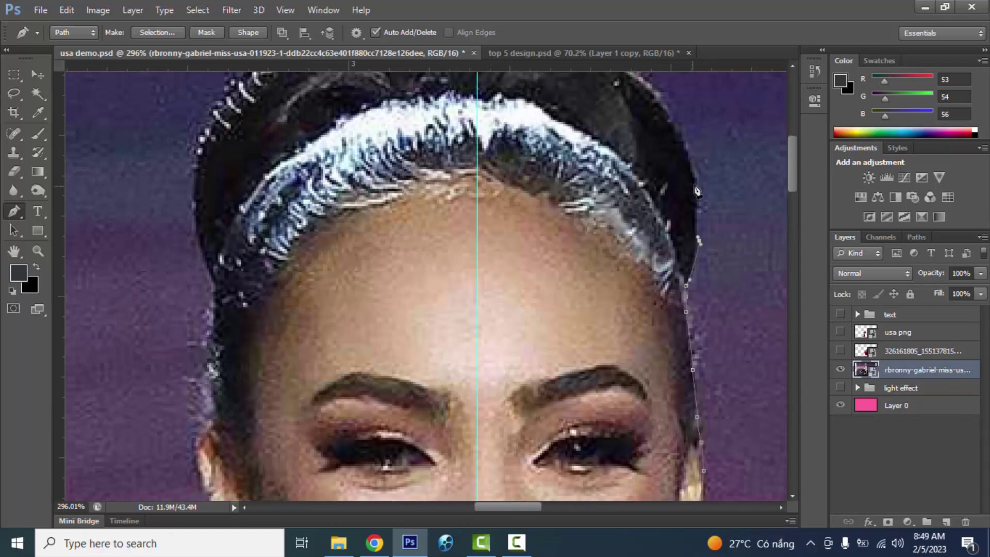
- Trace the path over the crown of the hair and down its other side to just above the left-hand ear
click(694, 178)
click(680, 128)
drag(664, 106, 718, 288)
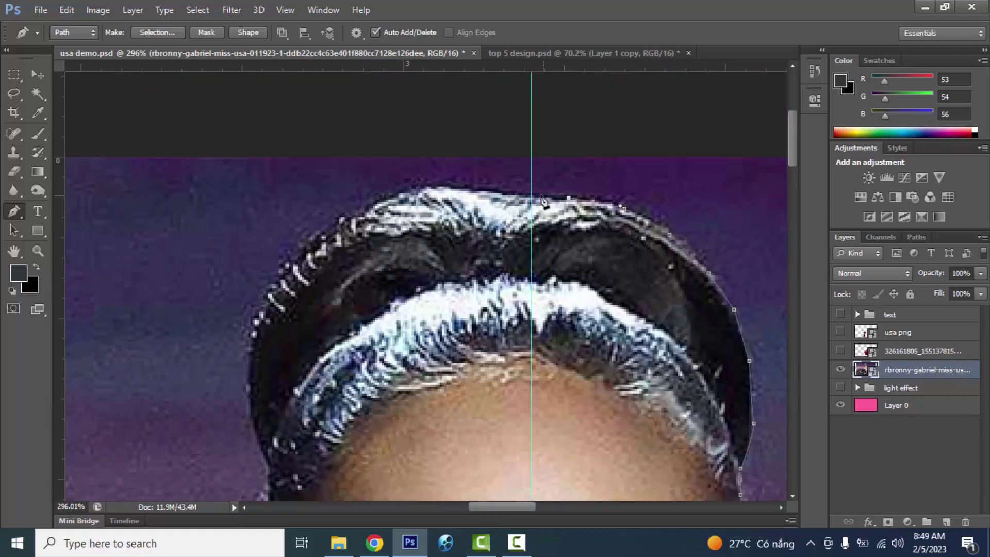
scroll(340, 233, down, 4)
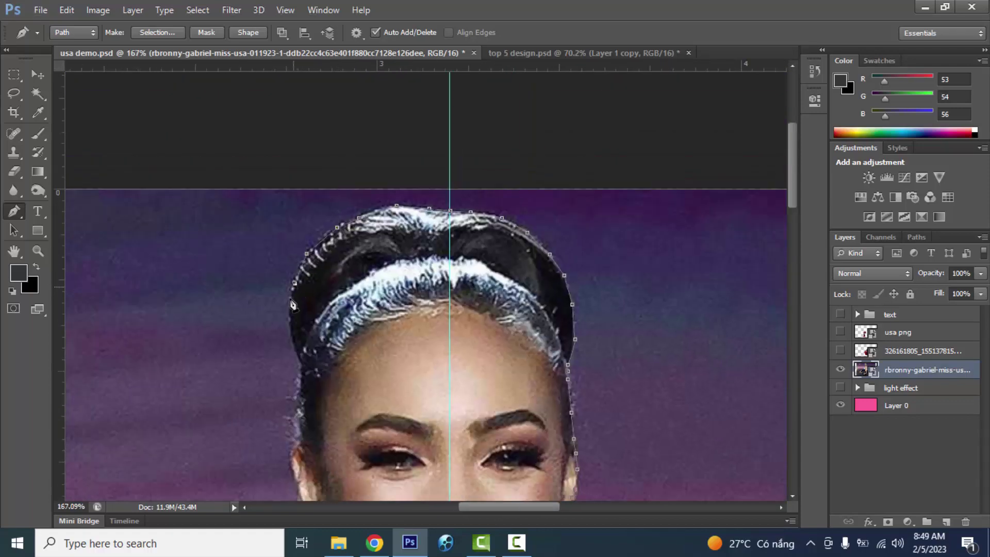
scroll(296, 342, down, 3)
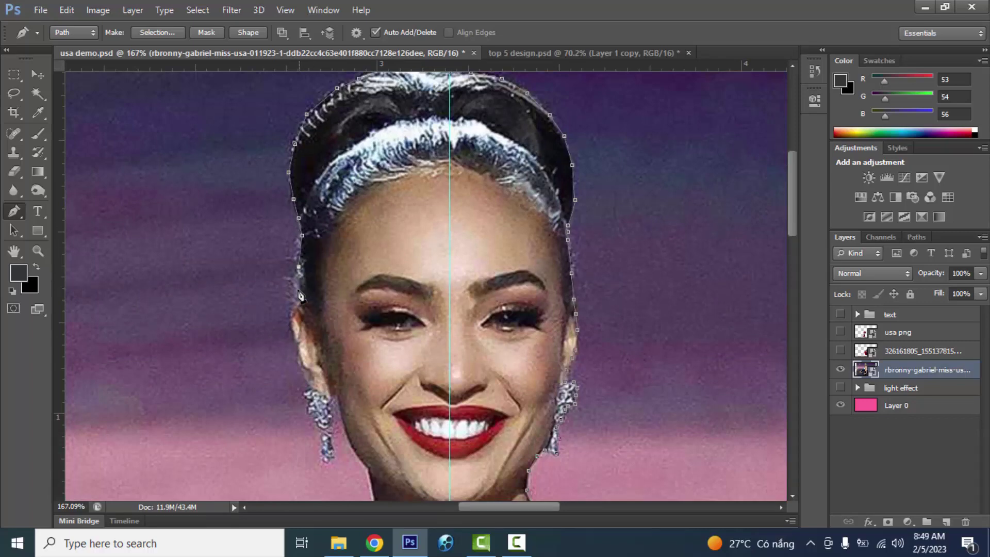
- Outline the left-hand ear and earring, and continue the path down the jaw and neck
scroll(290, 319, down, 3)
scroll(296, 219, up, 4)
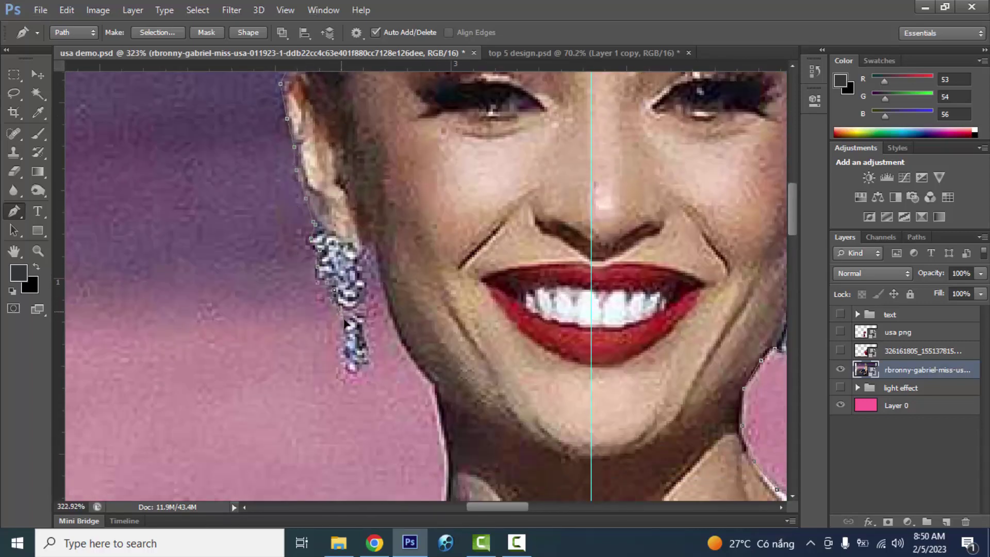
scroll(371, 252, down, 3)
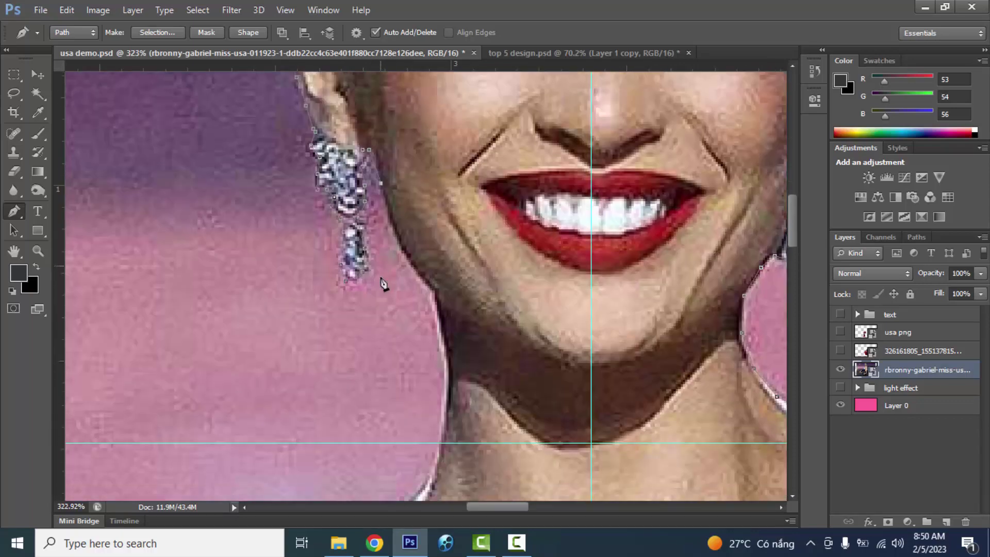
scroll(445, 295, down, 2)
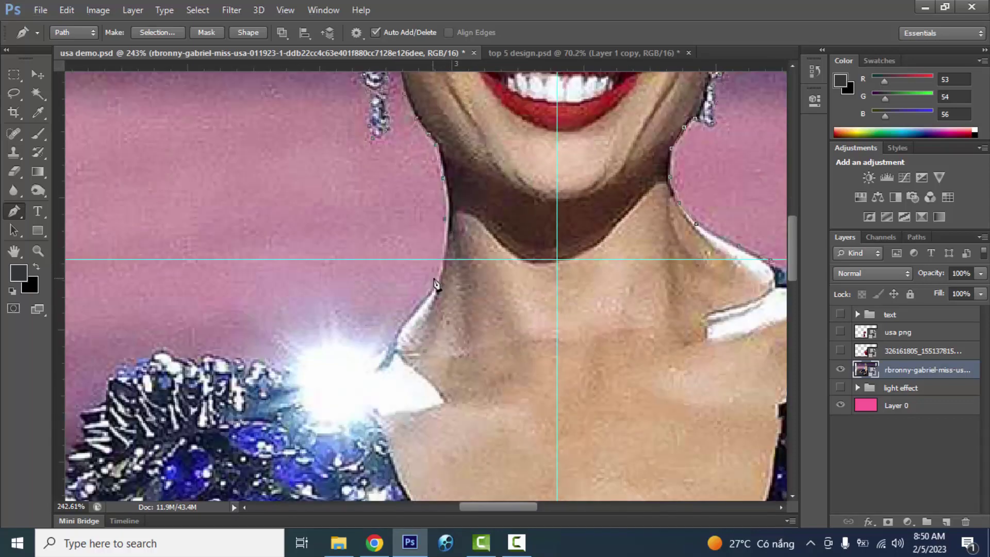
- Continue the path from the base of the neck across the bright flare and around the left-hand spiked shoulder
click(395, 340)
scroll(369, 289, down, 2)
drag(210, 295, 507, 197)
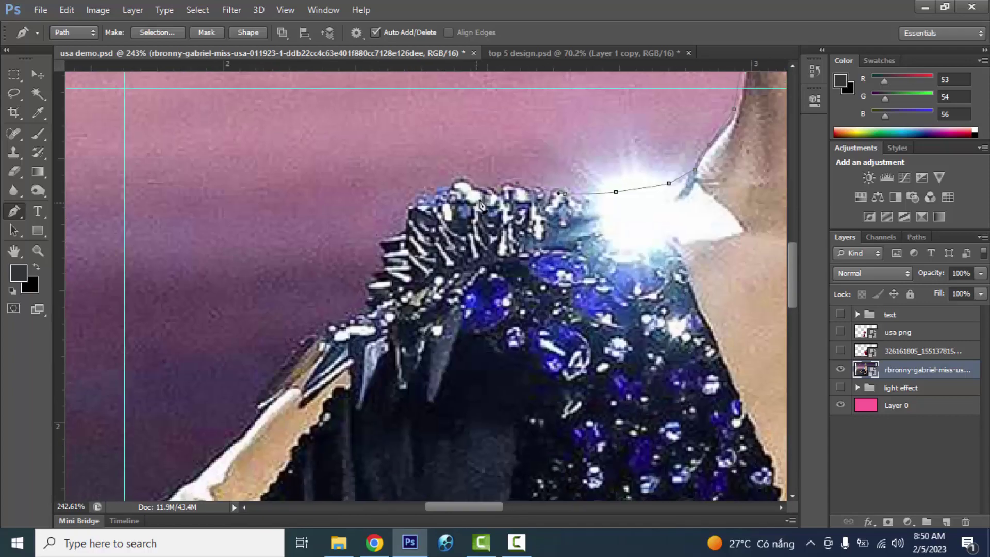
scroll(498, 196, down, 3)
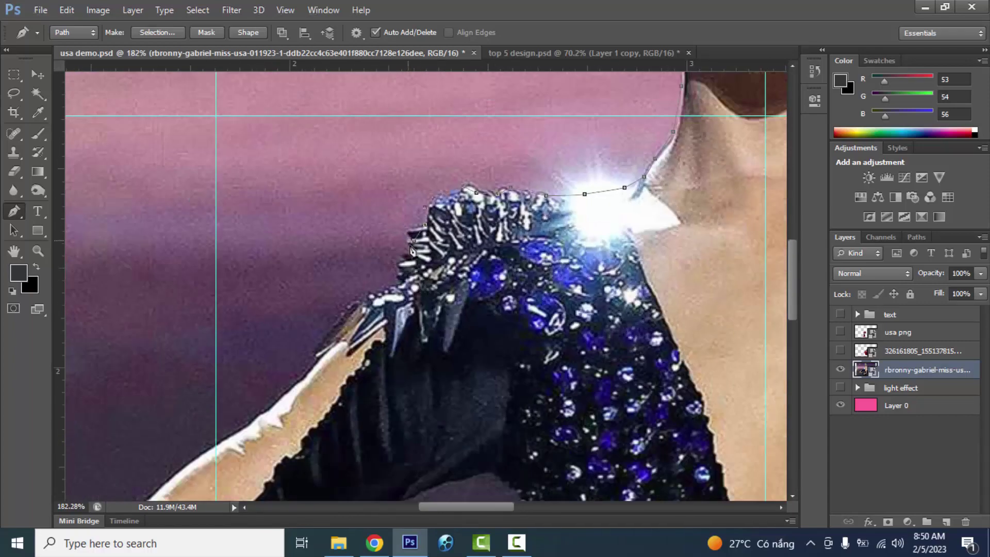
scroll(405, 268, down, 4)
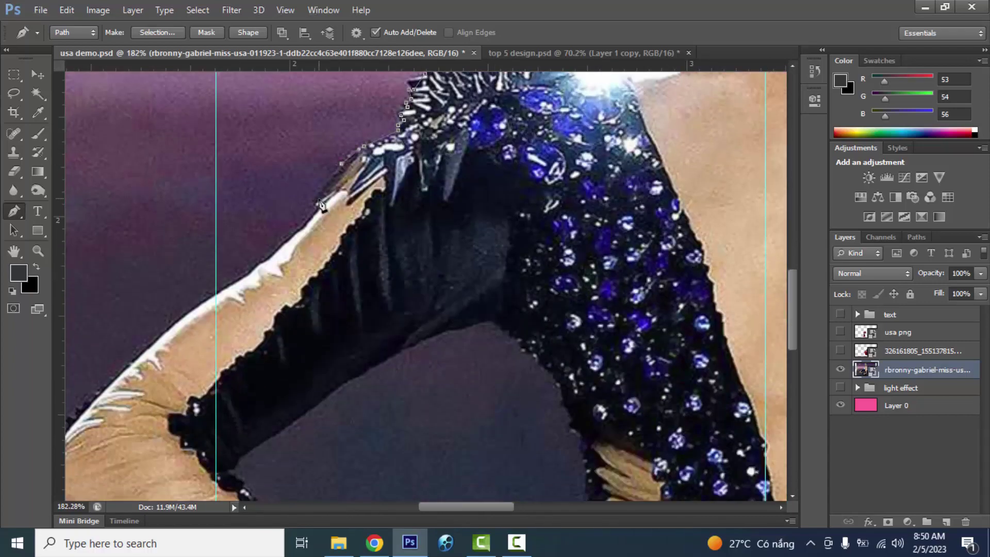
- Trace the path down the left-hand upper arm, around the elbow and along the underside of the forearm
scroll(251, 281, down, 2)
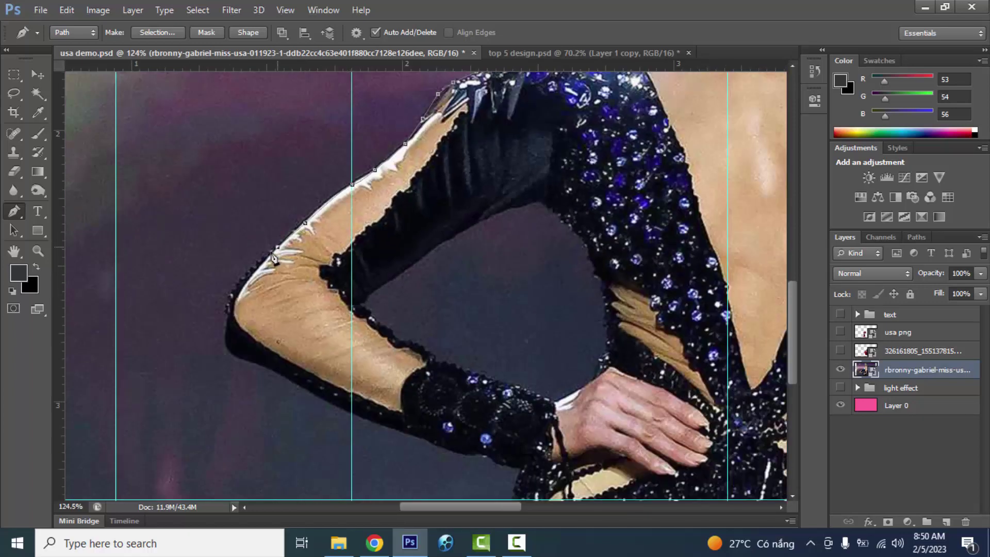
click(227, 340)
scroll(260, 278, down, 2)
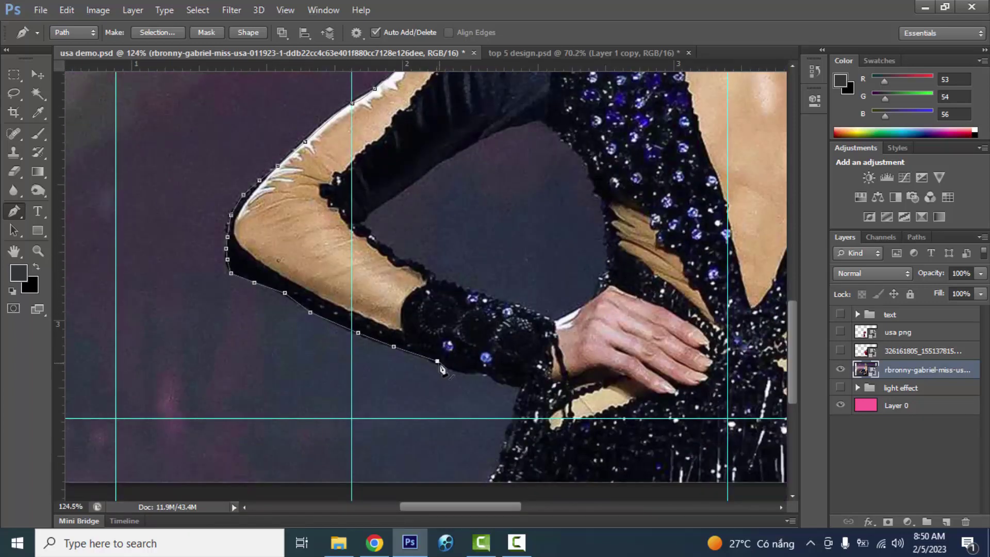
- Carry the path past the left-hand cuff, down the dress edge, and below the photo's lower edge back towards its starting point
click(521, 389)
scroll(527, 352, down, 2)
click(490, 417)
scroll(491, 415, down, 6)
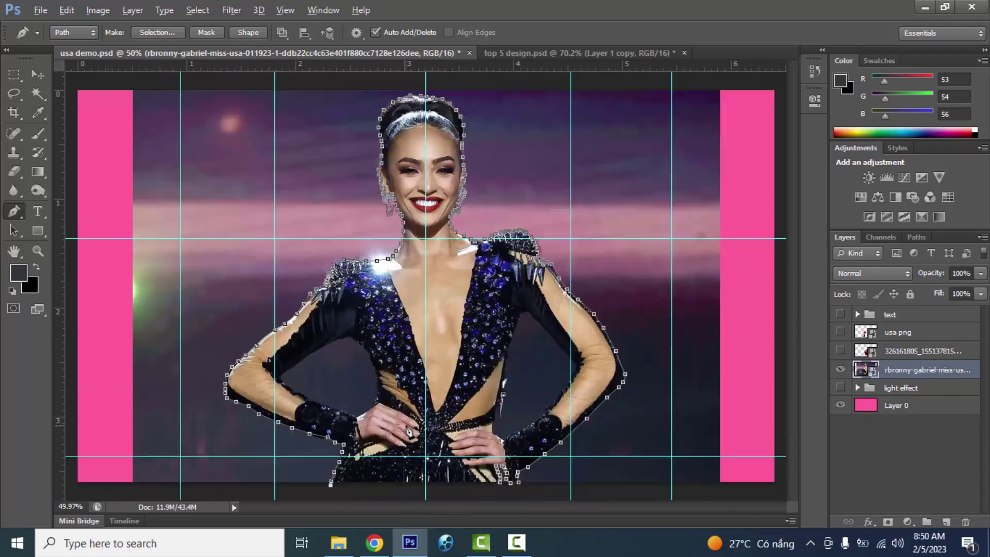
click(454, 461)
- Start a new subpath at the right-hand wrist and trace the inner cuff, forearm and upper arm up to the armpit
scroll(485, 461, up, 6)
scroll(503, 394, up, 2)
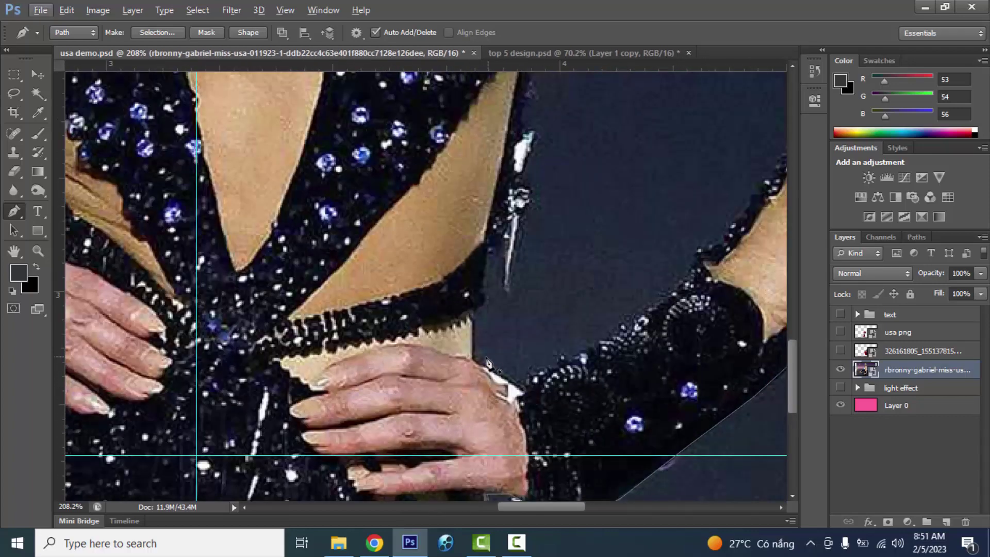
scroll(620, 330, down, 3)
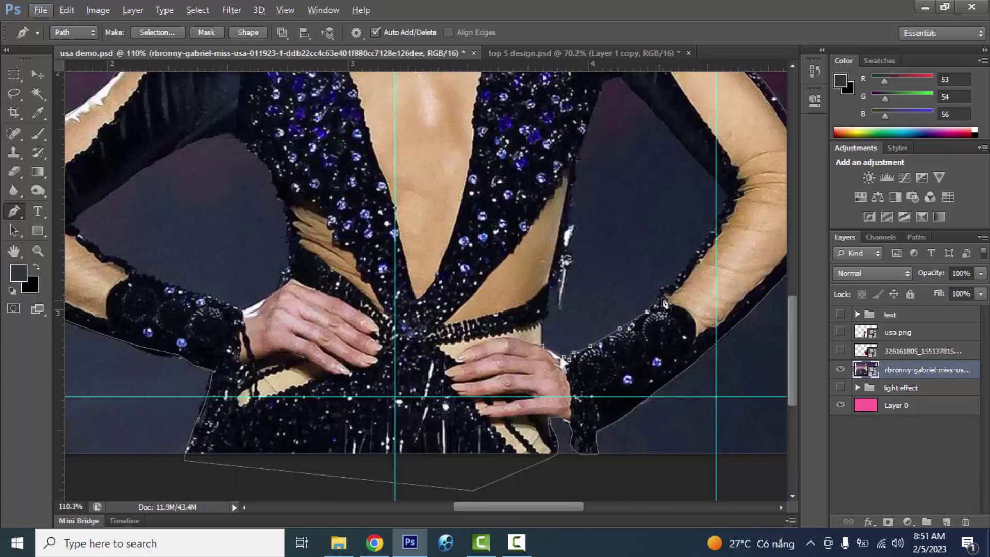
scroll(727, 203, up, 2)
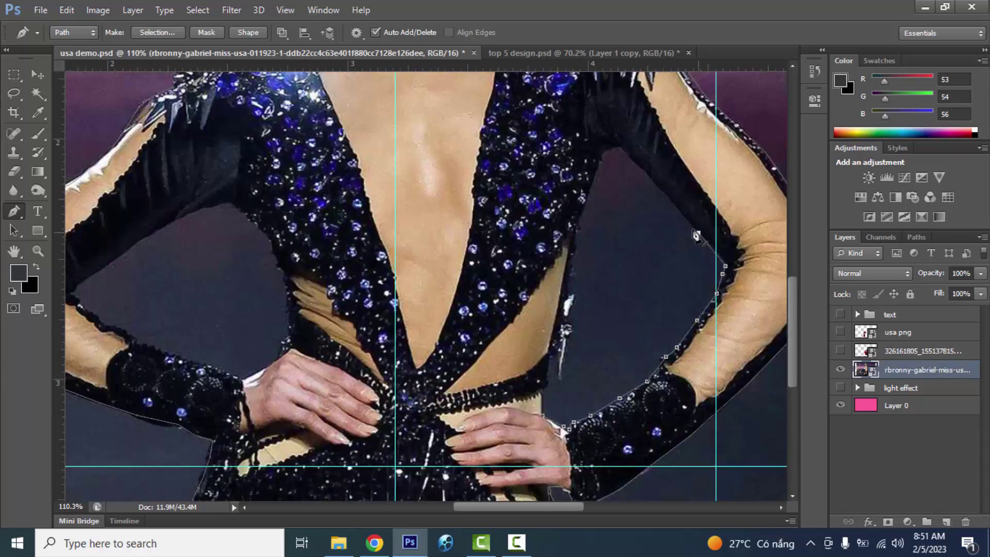
click(603, 153)
- Carry the subpath down the right-hand side of the dress and waist back to the wrist, enclosing the arm gap
scroll(592, 150, down, 1)
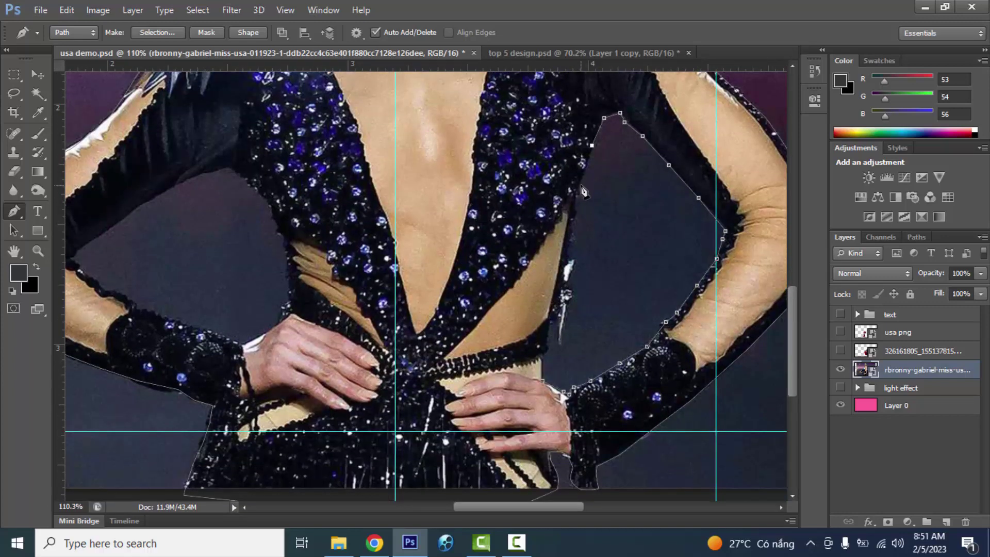
click(566, 271)
click(560, 296)
scroll(556, 302, down, 2)
click(553, 258)
click(548, 279)
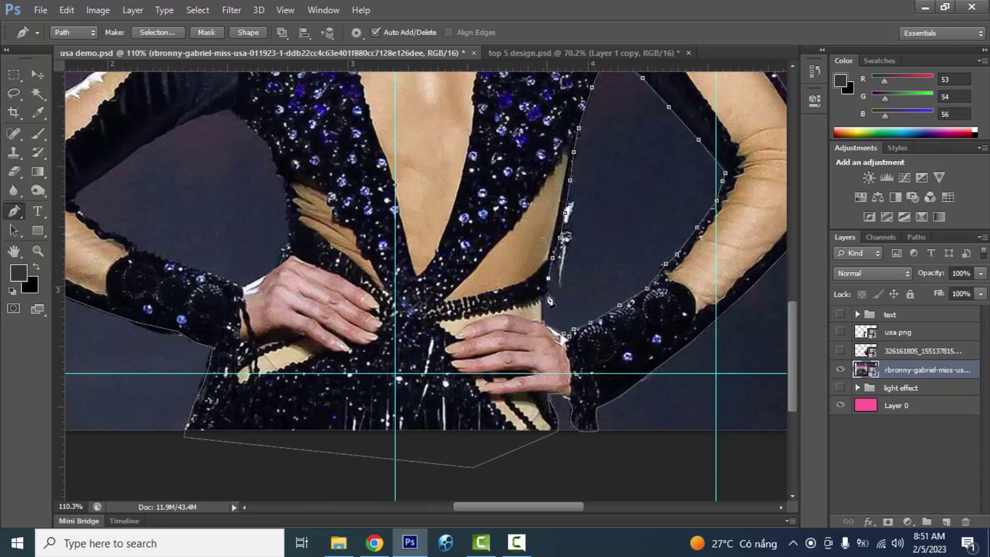
- Trace a closed subpath around the gap between the left-hand arm and the torso
scroll(242, 298, up, 3)
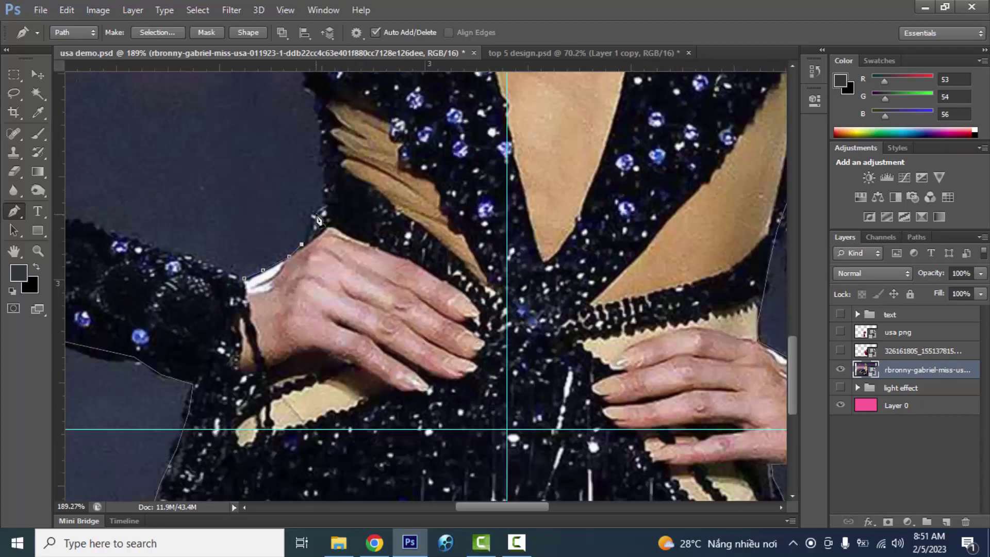
drag(343, 151, 456, 238)
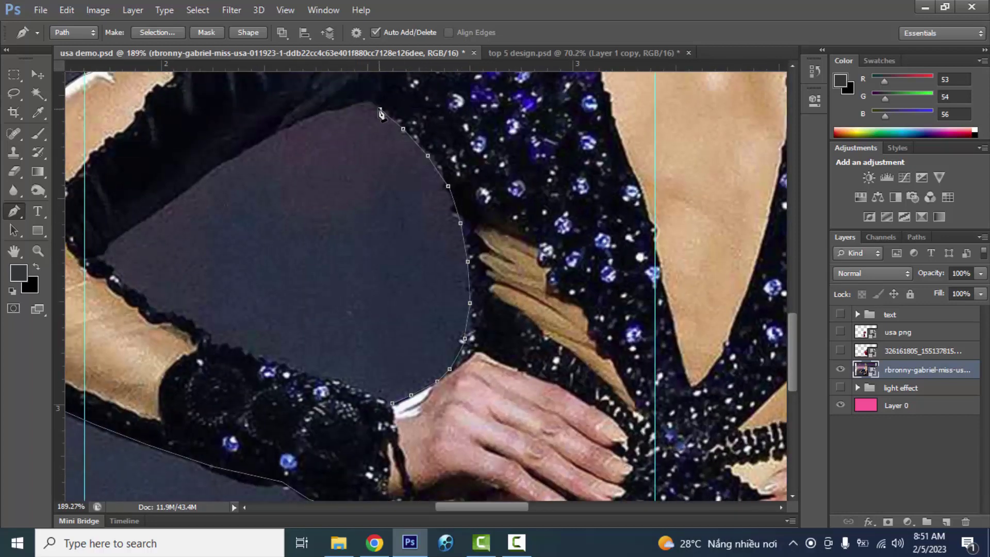
click(151, 216)
scroll(147, 212, down, 1)
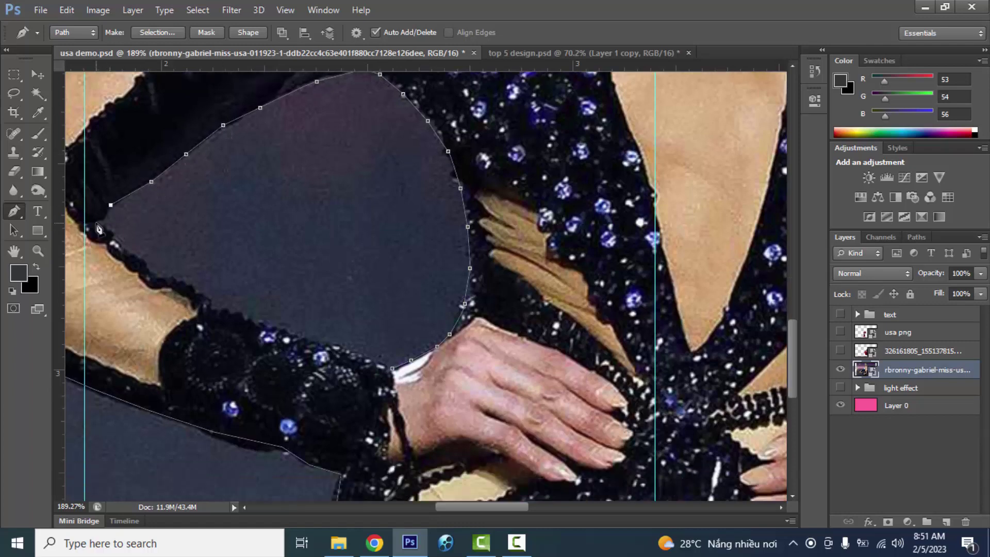
click(392, 369)
- Turn the path into a selection, copy the portrait to its own layer and delete the original photo layer
scroll(308, 353, down, 9)
key(ctrl+Return)
key(ctrl+j)
click(919, 389)
key(Delete)
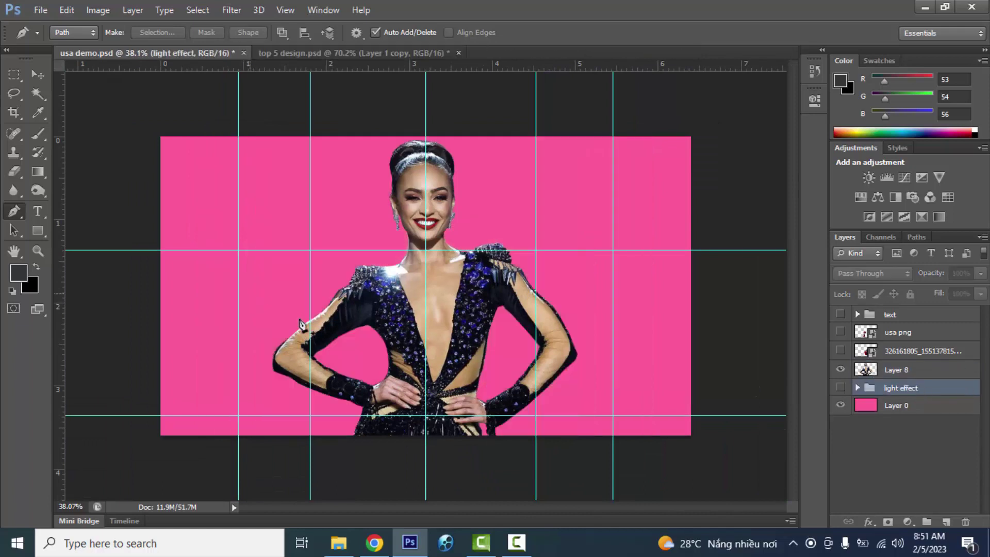
- Show the two full-body cutout layers, usa png and 326161805
click(840, 350)
click(841, 331)
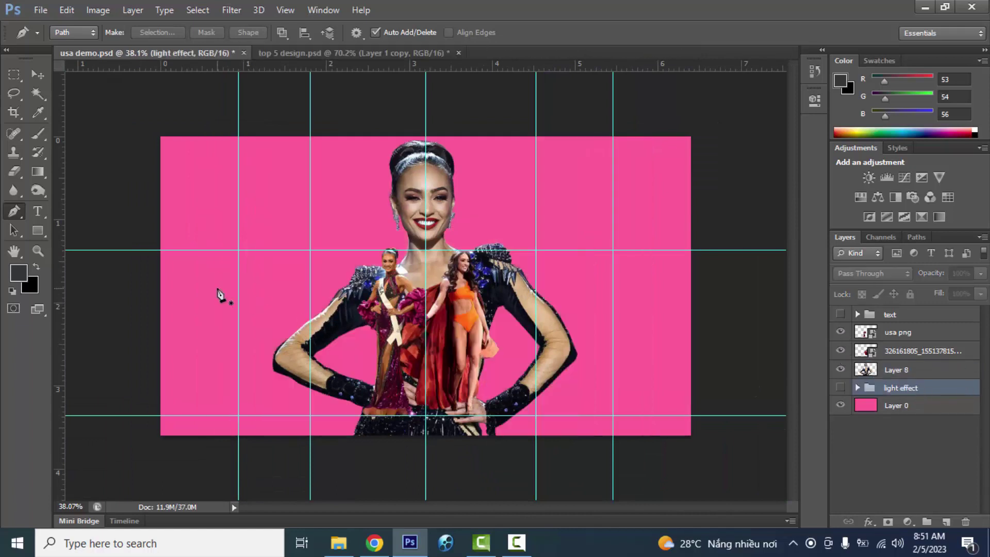
- Place the 1200x0 (1) photo beneath the portrait, move it to the canvas's left edge and scale it to about 66%
click(340, 542)
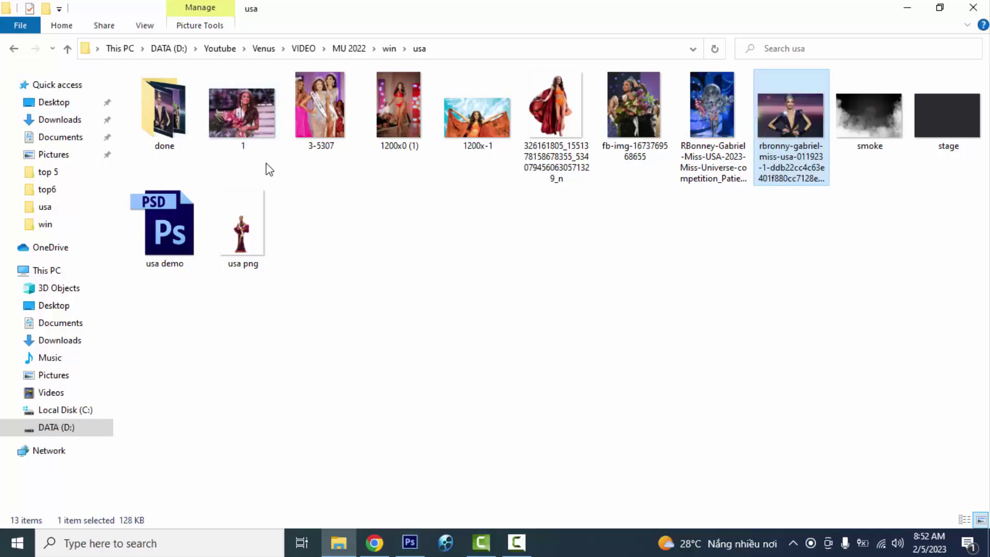
drag(399, 106, 419, 294)
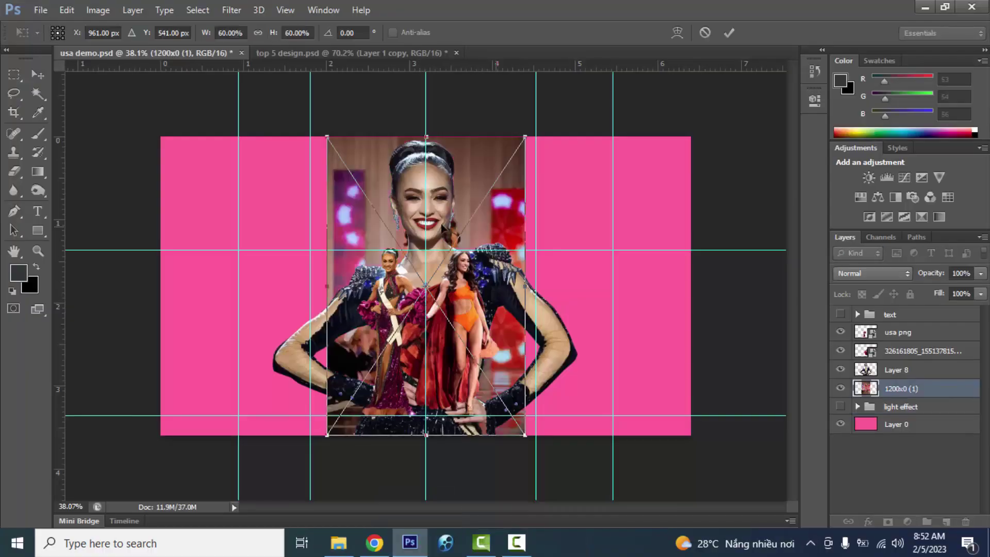
drag(495, 224, 261, 226)
drag(288, 138, 312, 105)
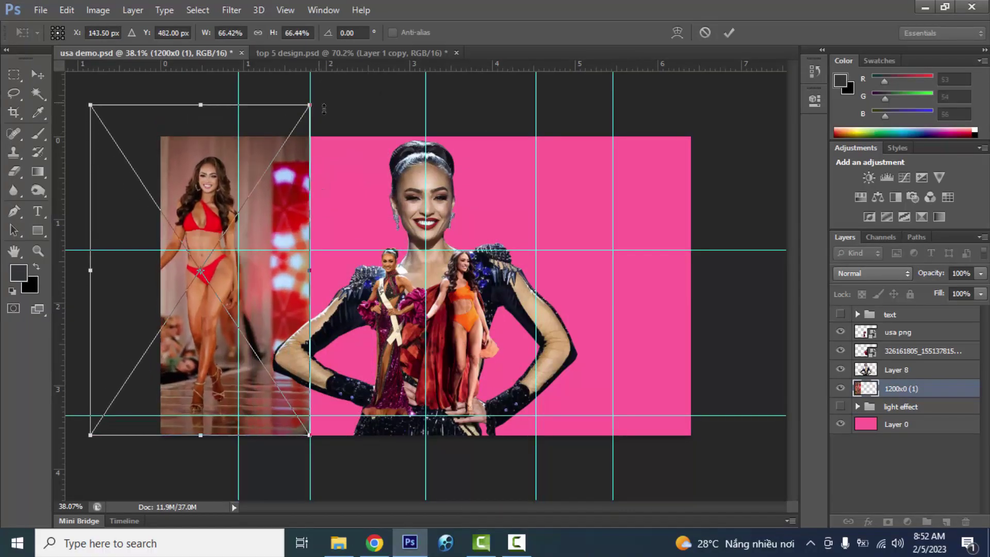
key(Return)
- Add a horizontal guide at the main portrait's eye level and scale the red bikini photo to 61.17%
drag(448, 65, 460, 196)
key(ctrl+t)
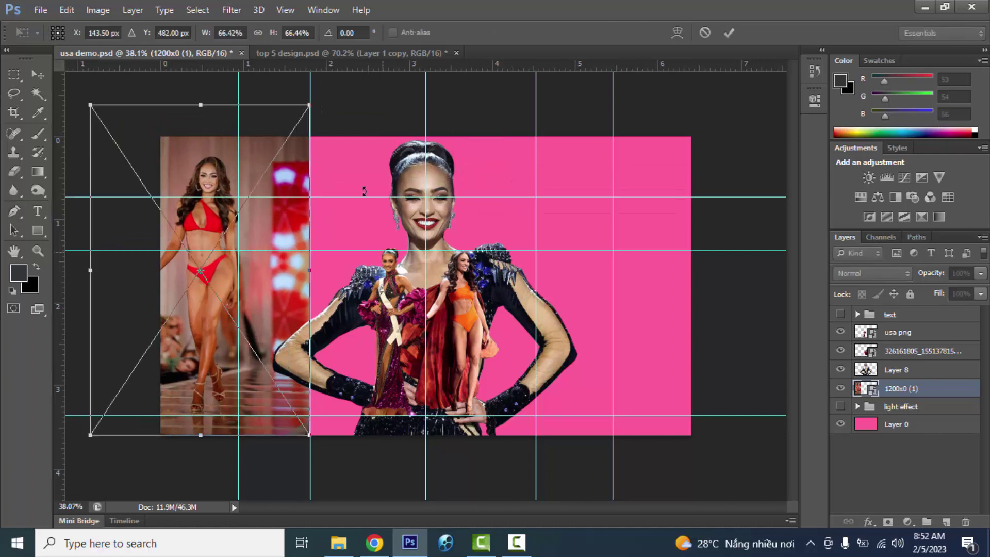
drag(310, 104, 294, 131)
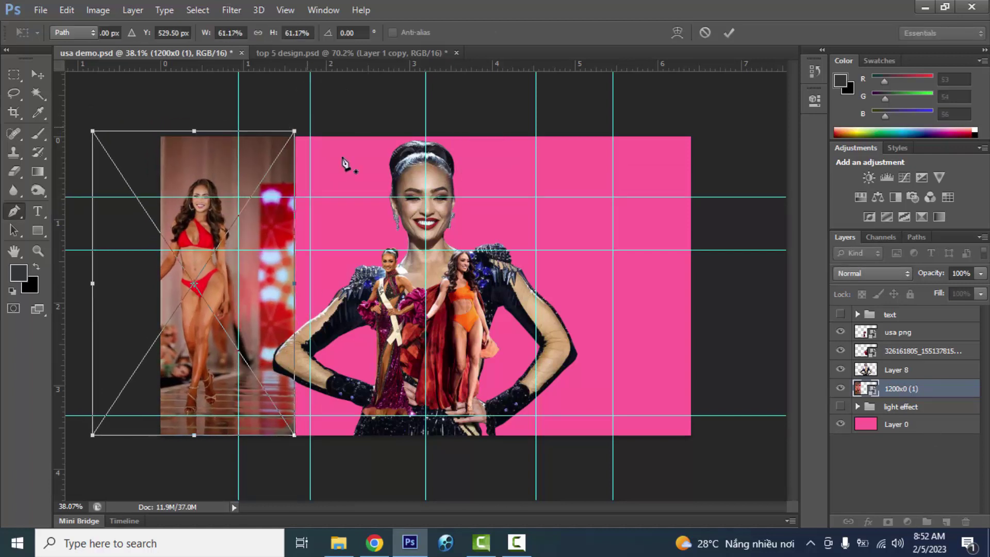
key(Return)
- Place the silver-costume photo on the canvas's right side beneath the portrait and scale it to 38.01%
key(alt+Tab)
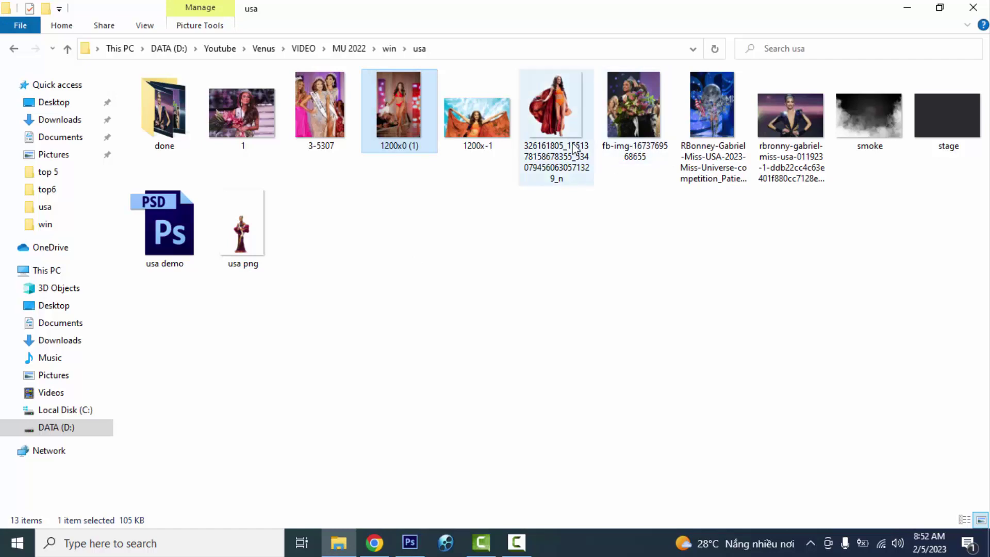
mouse_move(707, 178)
mouse_down()
mouse_move(417, 555)
mouse_move(515, 193)
mouse_move(714, 193)
mouse_up()
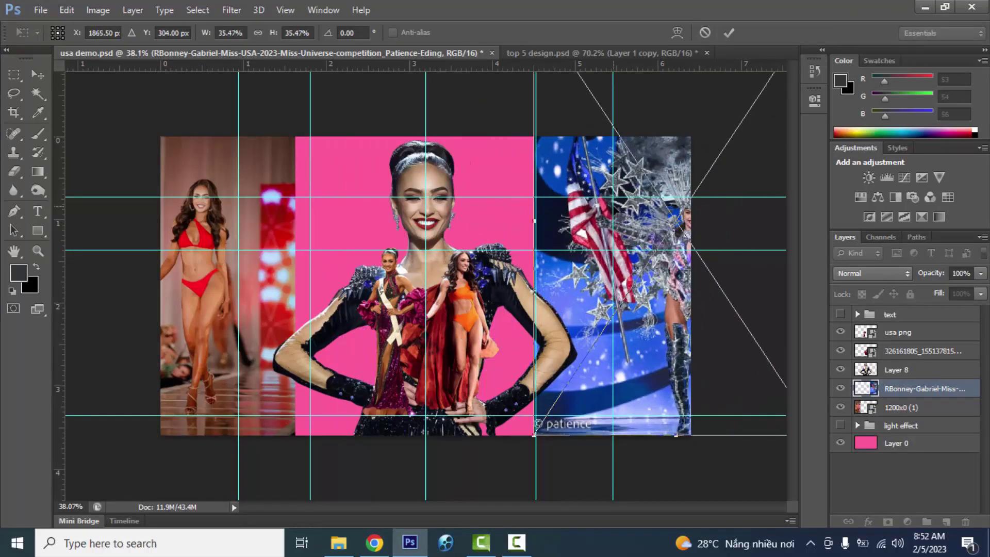
drag(614, 207, 584, 203)
scroll(499, 193, down, 5)
drag(652, 113, 676, 98)
drag(632, 145, 620, 145)
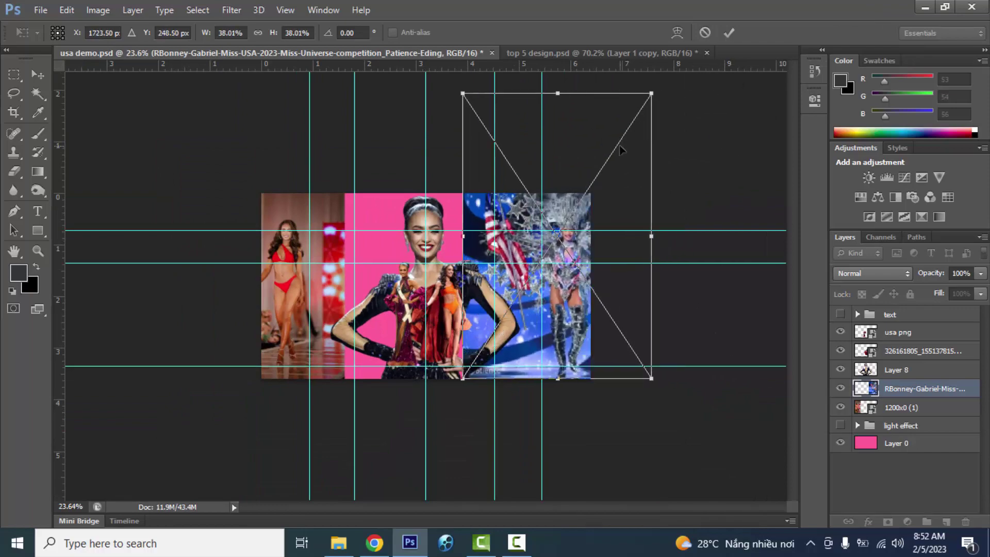
key(Return)
scroll(593, 232, up, 5)
- Place the 3-5307 photo over the canvas's left half beneath the portrait and trim it at the first vertical guide
click(339, 542)
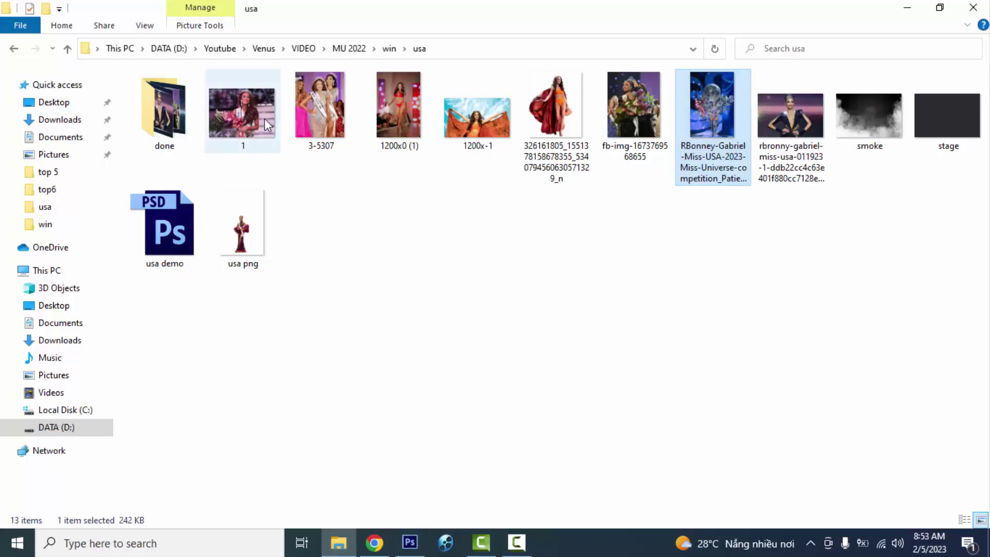
drag(319, 111, 411, 249)
drag(515, 213, 393, 213)
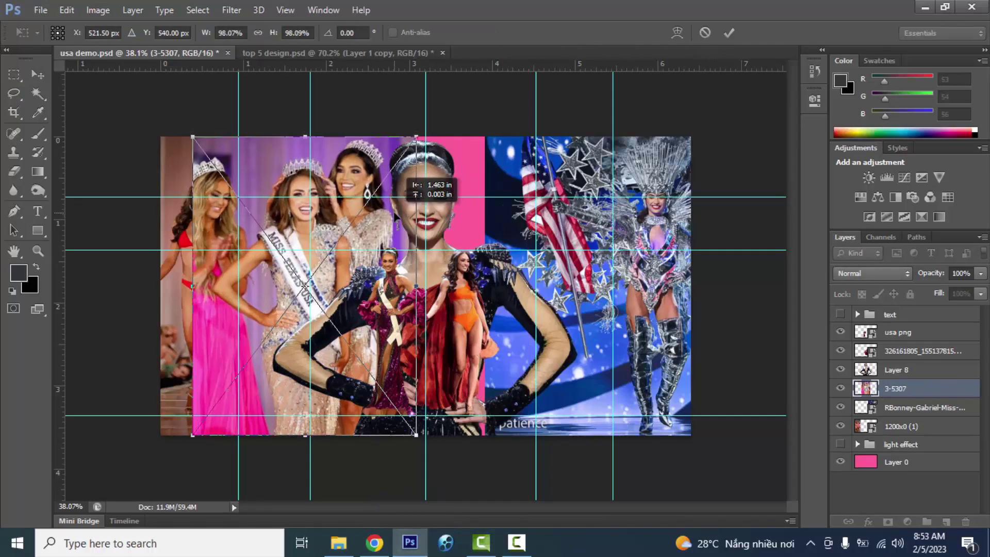
drag(416, 137, 375, 166)
key(Return)
key(m)
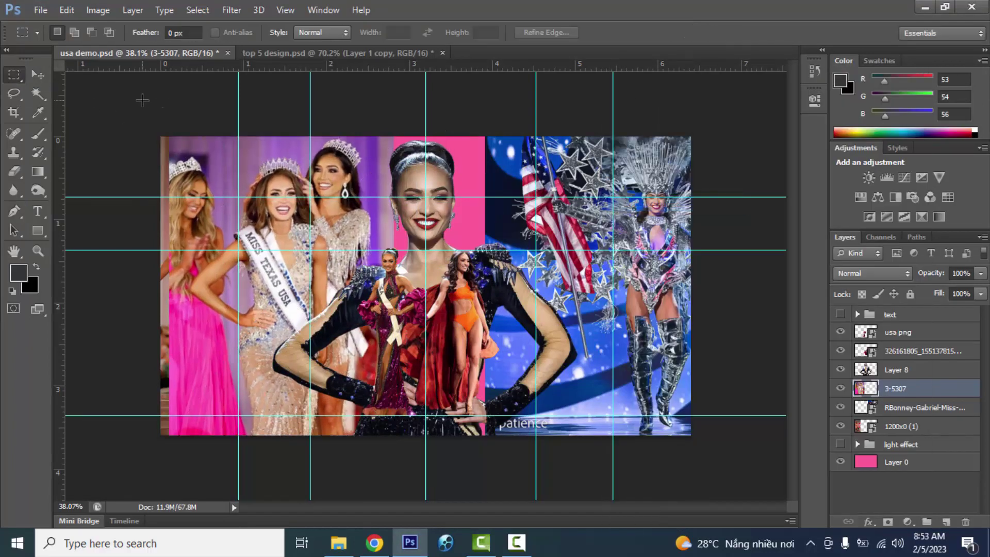
- Place the 1200x-1 photo, scale it to about 51.8% and position its face between the fourth and fifth vertical guides
click(338, 542)
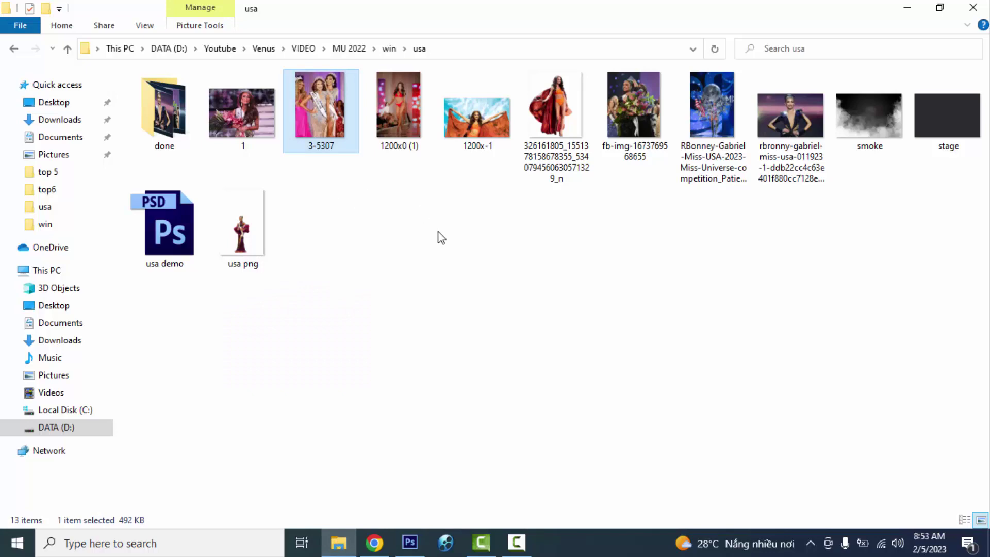
drag(476, 117, 664, 260)
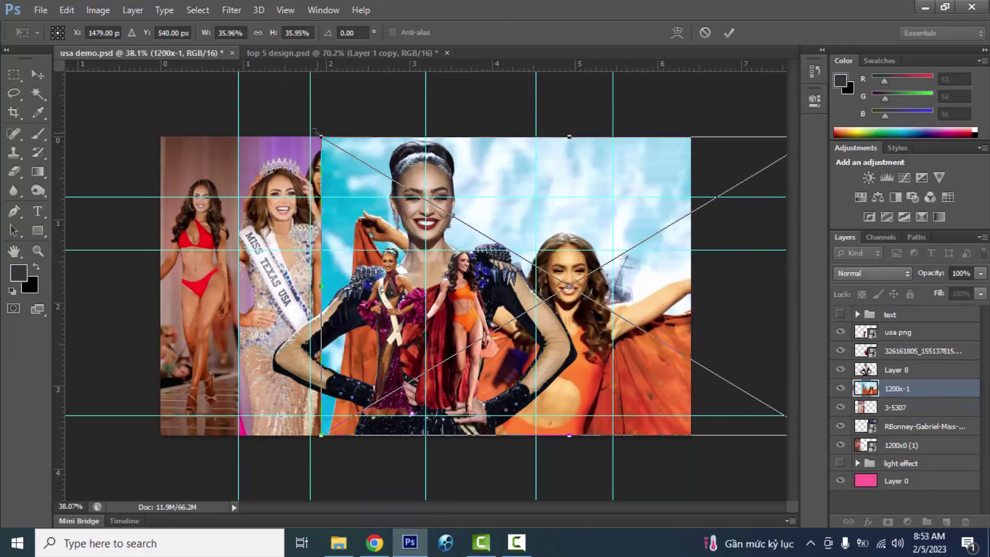
drag(316, 132, 116, 54)
drag(283, 231, 412, 217)
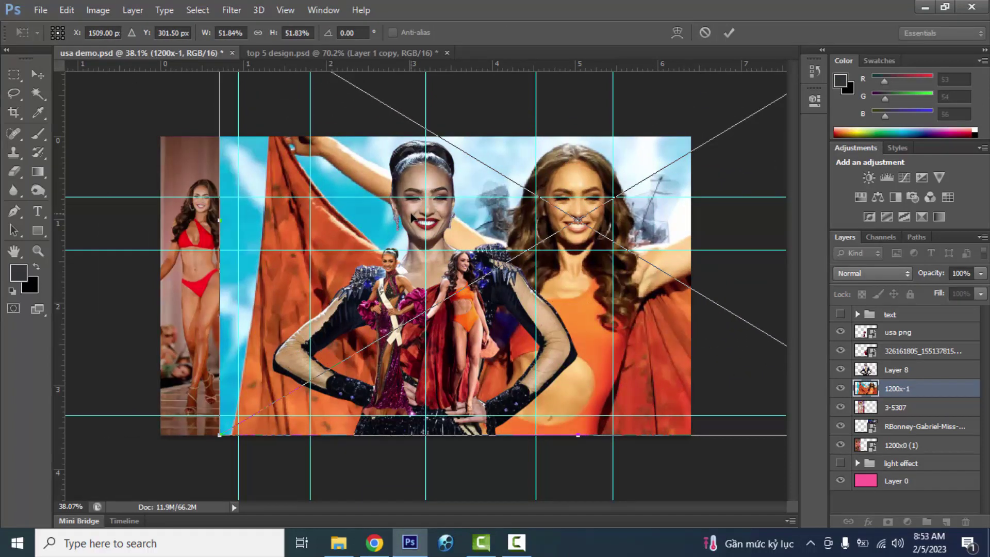
key(Return)
- Rasterize the 1200x-1 layer and delete everything outside the strip between the fourth and fifth vertical guides
right_click(946, 393)
click(682, 203)
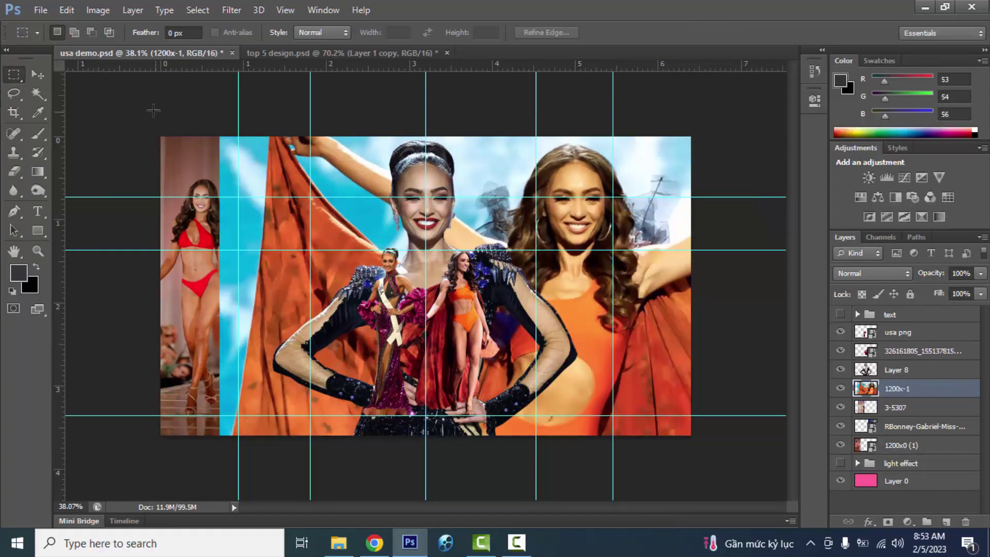
drag(153, 110, 536, 496)
key(Delete)
drag(737, 126, 615, 498)
key(Delete)
scroll(312, 178, up, 4)
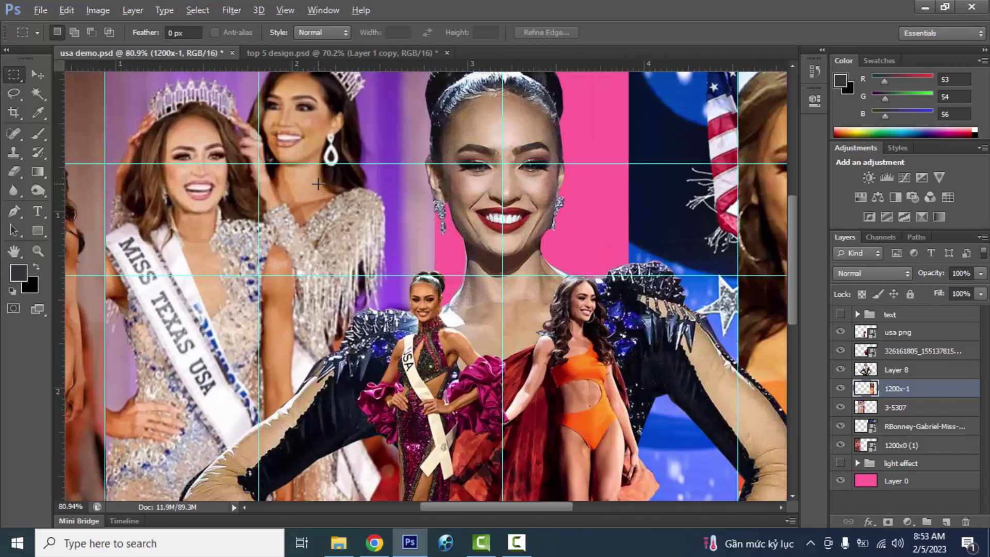
scroll(311, 181, down, 3)
scroll(311, 178, down, 1)
scroll(345, 322, down, 1)
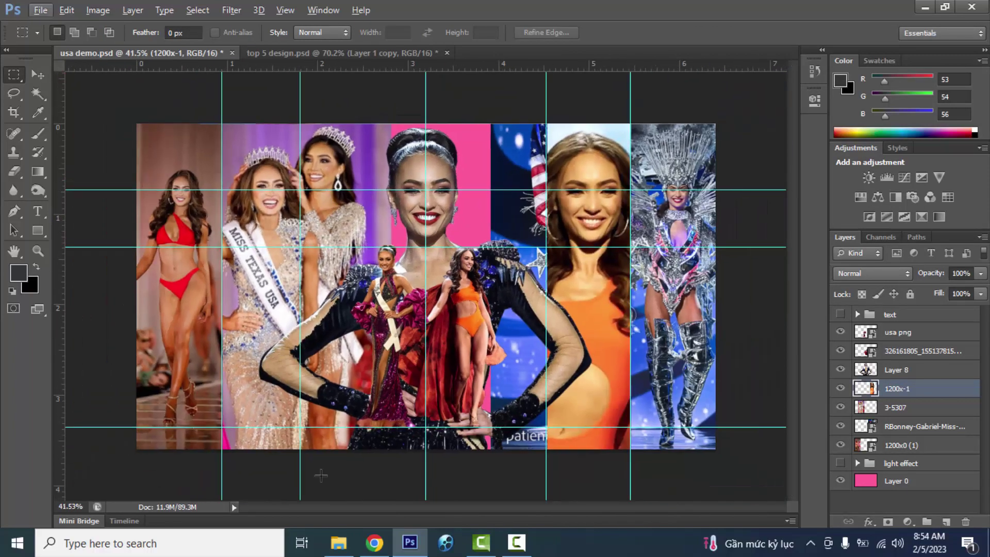
- Place photo 1 beneath the portrait, scale it to 152.44% and position its face just left of the main portrait's head
click(338, 542)
drag(321, 109, 413, 252)
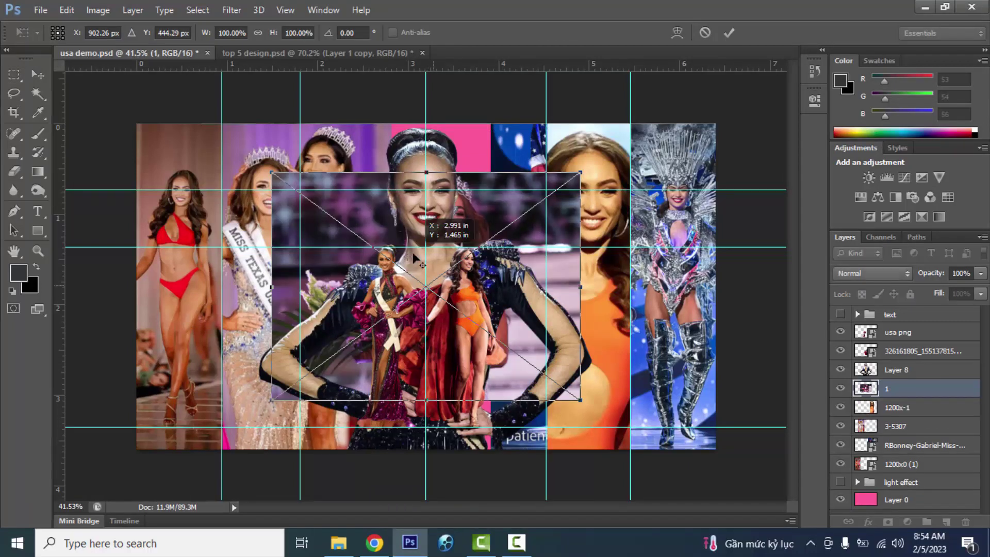
drag(527, 256, 491, 208)
drag(543, 351, 674, 449)
drag(560, 234, 423, 234)
drag(535, 449, 574, 464)
drag(530, 295, 516, 295)
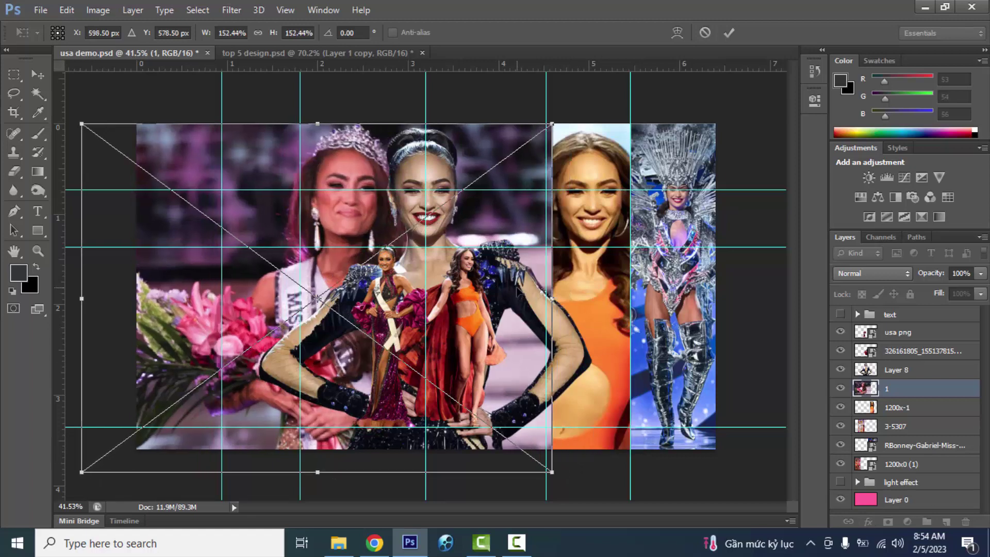
key(Return)
- Rasterize layer 1 and cut away the part left of the second vertical guide
right_click(913, 388)
click(674, 208)
drag(135, 123, 302, 498)
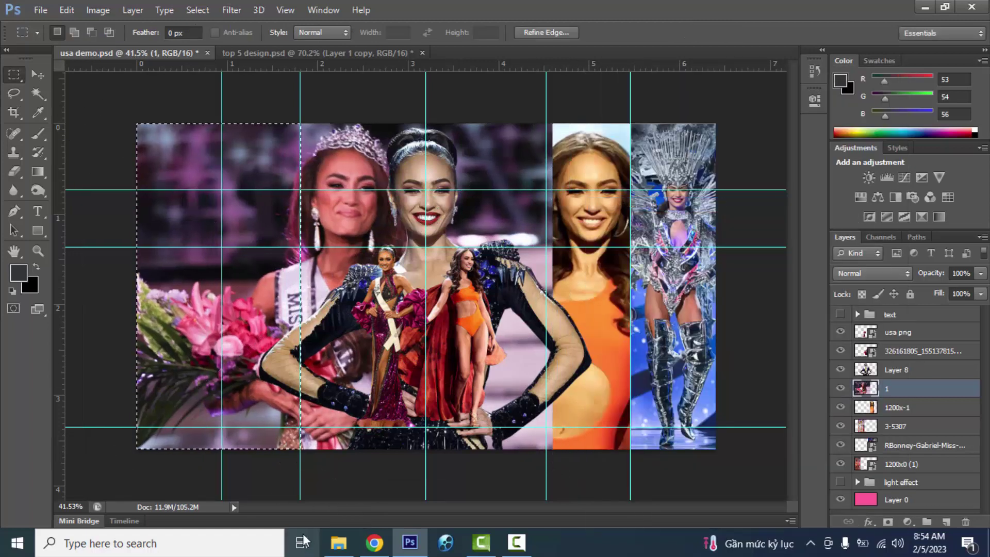
key(ctrl+x)
click(336, 544)
drag(623, 150, 586, 251)
drag(660, 120, 630, 207)
drag(725, 100, 829, 22)
drag(628, 177, 594, 252)
key(Up)
key(Up)
key(Up)
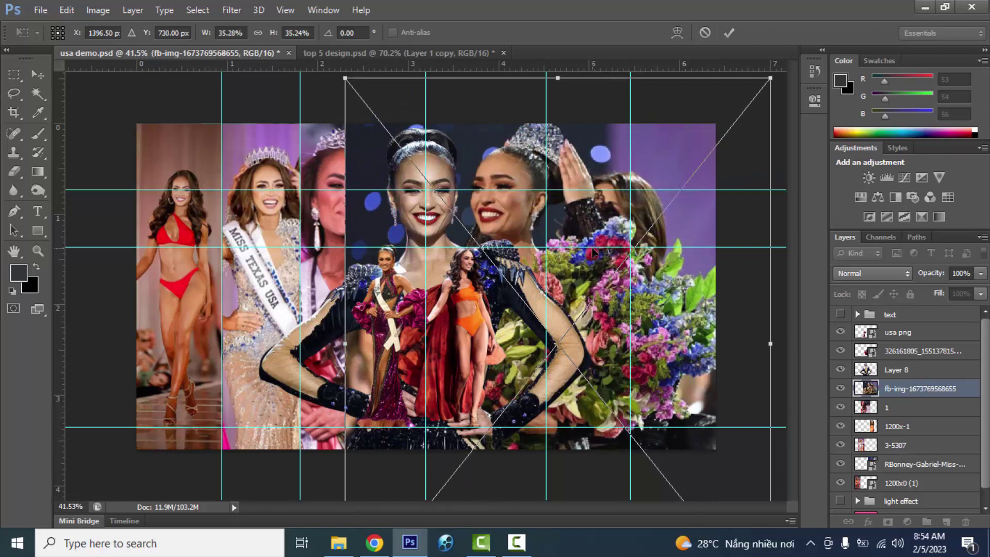
key(Right)
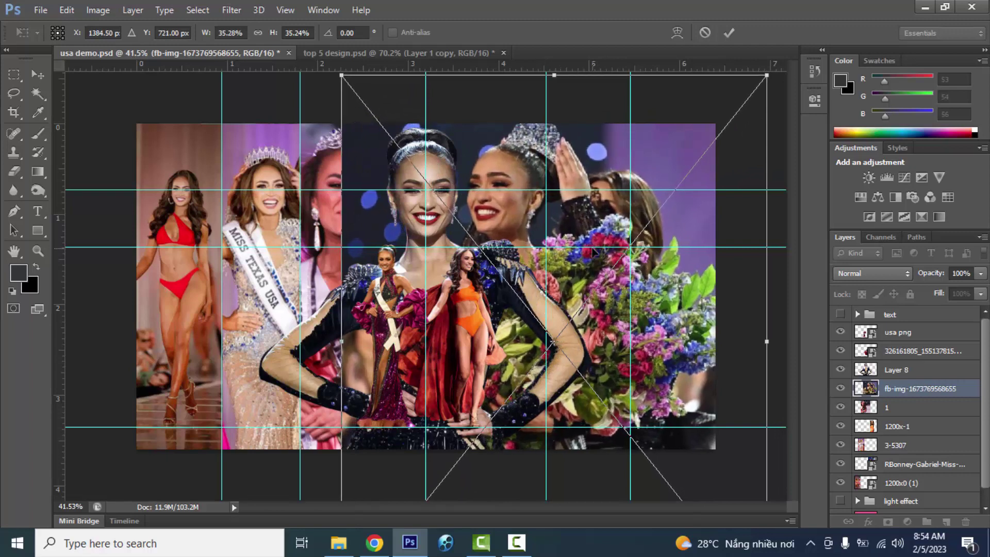
key(Return)
- Rasterize the fb-img photo layer, delete everything outside the strip between the centre and fourth vertical guides, and deselect
right_click(915, 388)
click(673, 201)
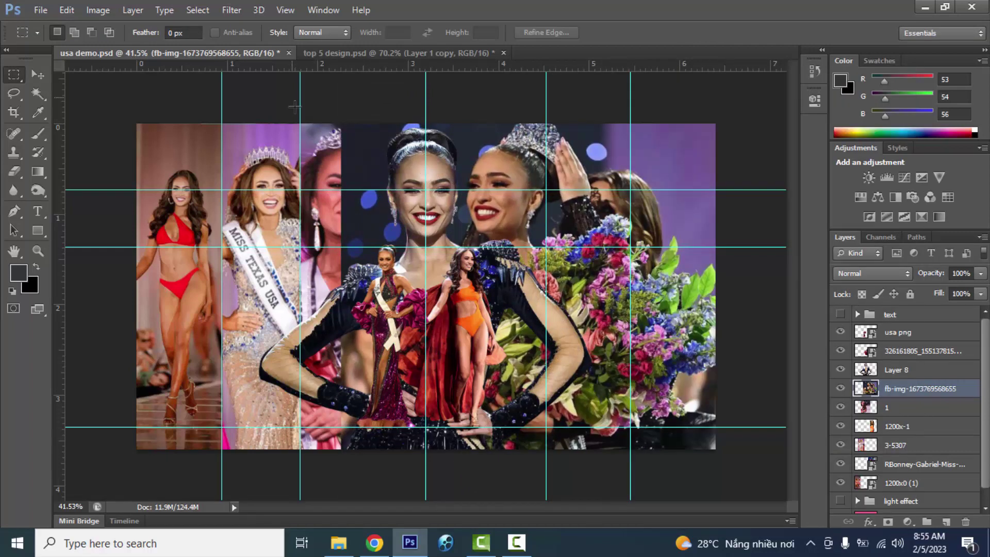
drag(292, 104, 425, 534)
key(Delete)
drag(751, 104, 546, 534)
key(Delete)
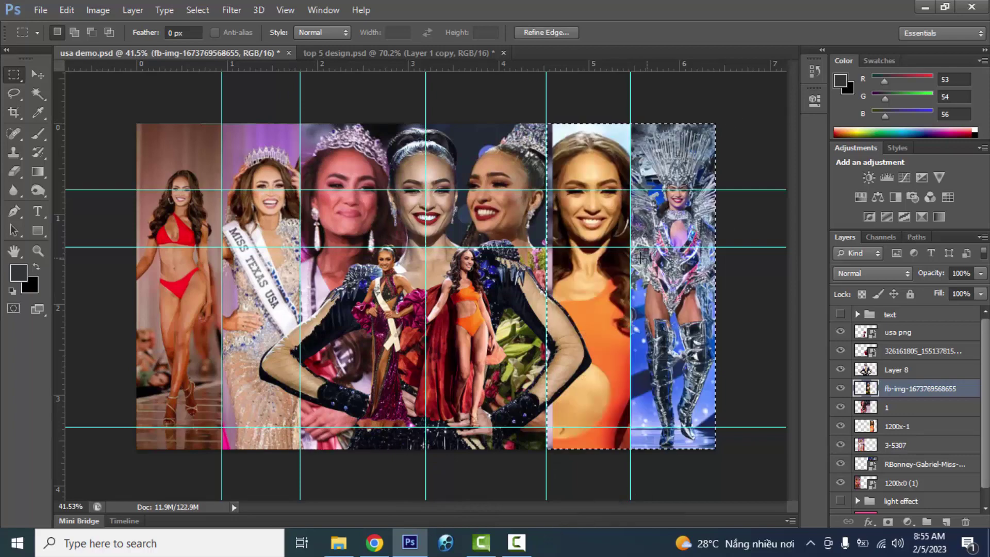
key(ctrl+d)
- Remove the horizontal guide at the faces' eye level from the canvas with the Move tool
scroll(520, 179, up, 8)
scroll(520, 178, down, 8)
click(37, 75)
drag(492, 186, 492, 66)
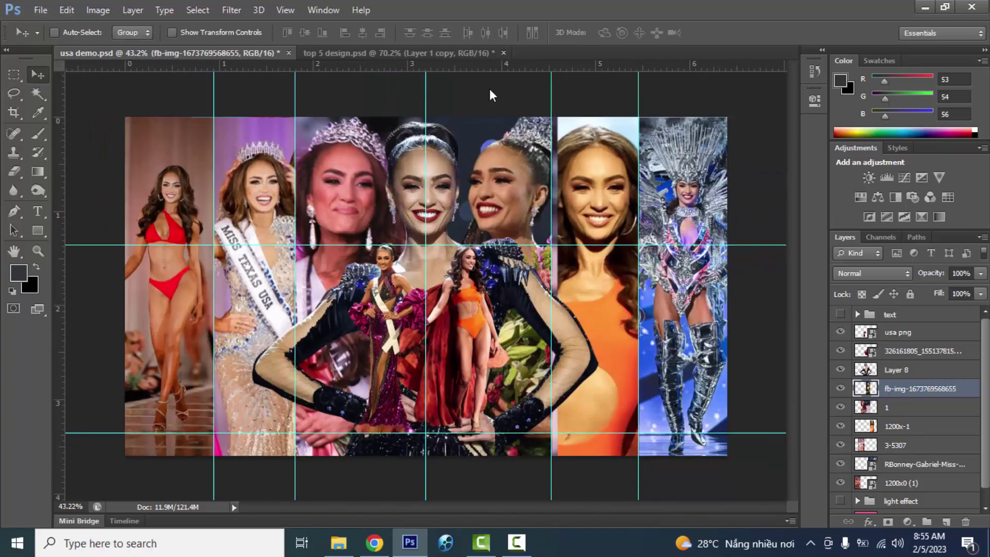
- Remove all remaining vertical guides and the horizontal guide near the poster's lower edge by moving them off the canvas
drag(640, 106, 926, 170)
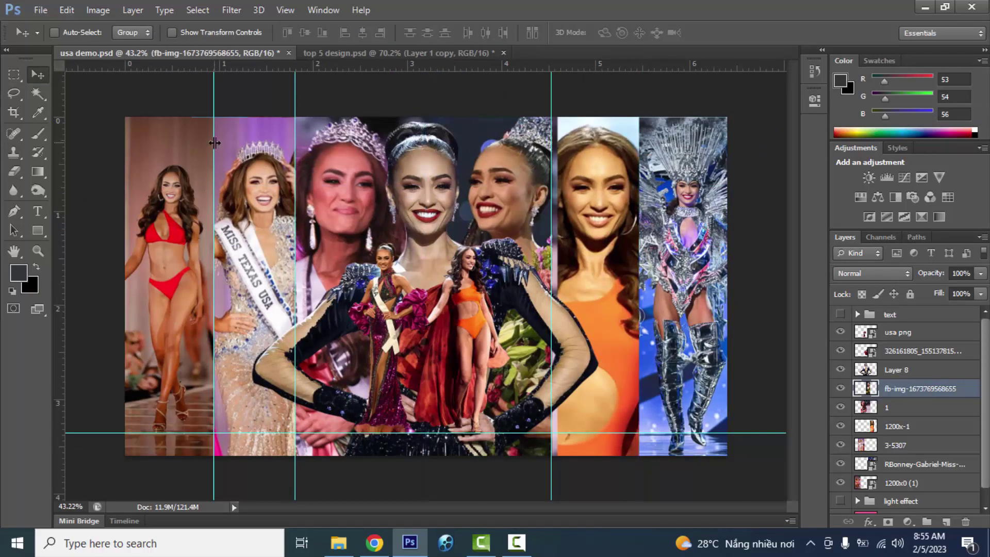
drag(215, 143, 9, 130)
scroll(223, 82, up, 6)
scroll(223, 82, down, 6)
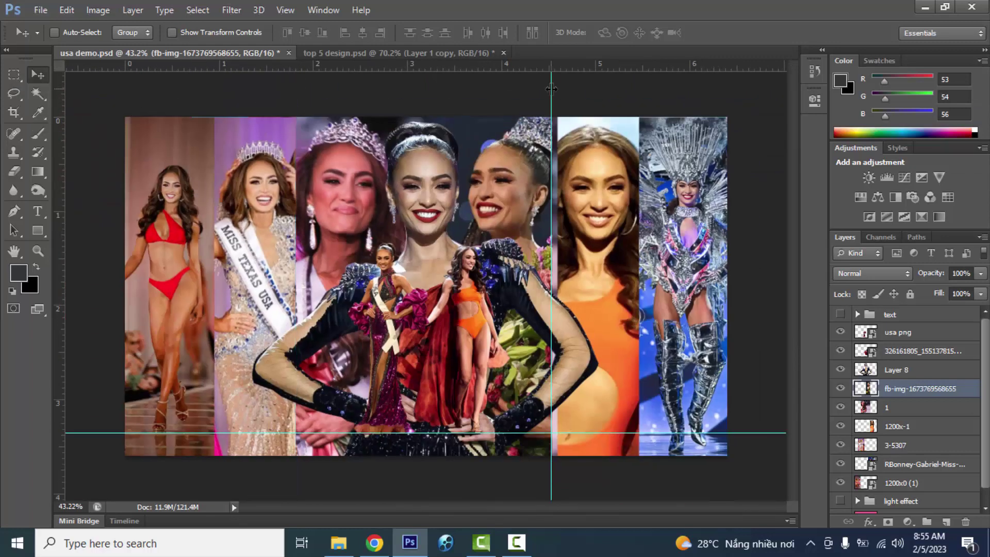
drag(551, 89, 551, 64)
drag(547, 433, 892, 465)
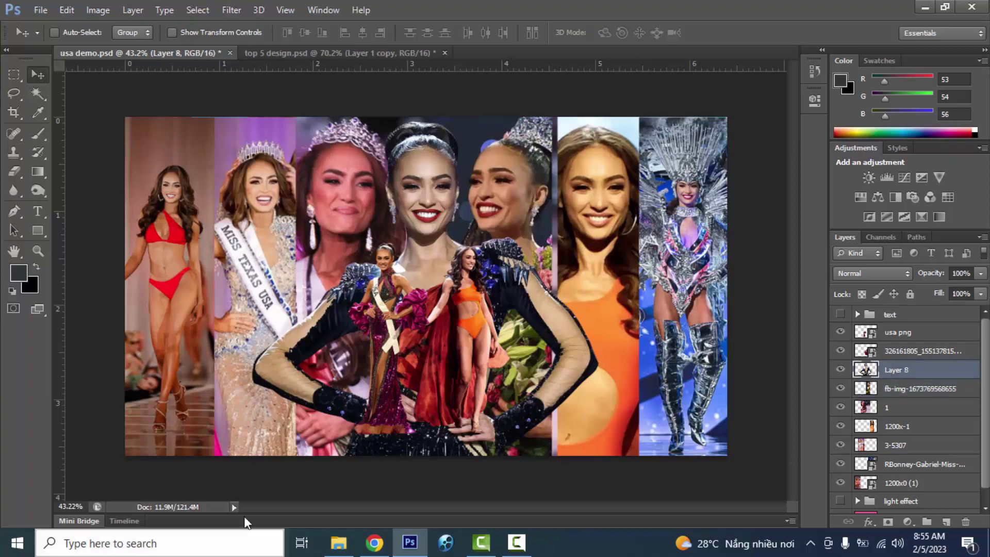
- Place the stage image above Layer 8, scale it to about 150% to span the canvas width and shift it up over the photos
click(338, 542)
drag(946, 127, 497, 238)
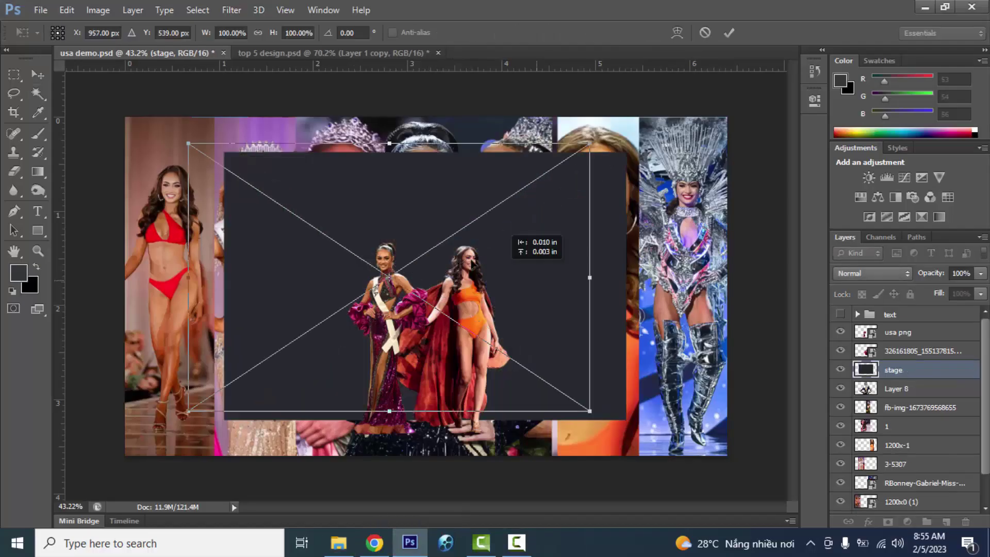
drag(526, 390, 748, 492)
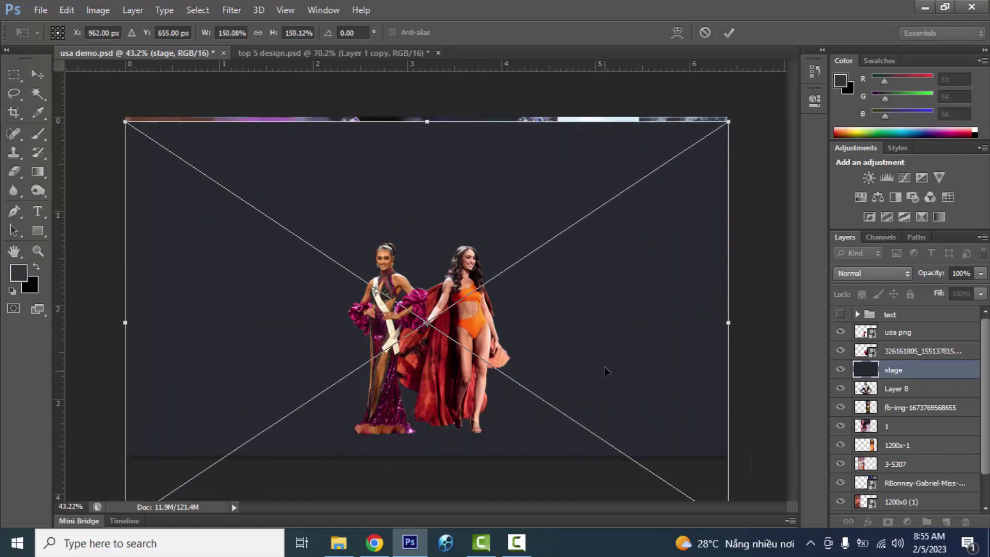
drag(607, 373, 611, 308)
key(Return)
- Add a layer mask to the stage layer and paint its upper area black with a 500 px brush to uncover the photos
click(887, 522)
click(37, 133)
mouse_move(150, 124)
mouse_down()
mouse_move(425, 143)
mouse_move(751, 209)
mouse_move(11, 298)
mouse_move(729, 287)
mouse_move(742, 279)
mouse_move(103, 298)
mouse_up()
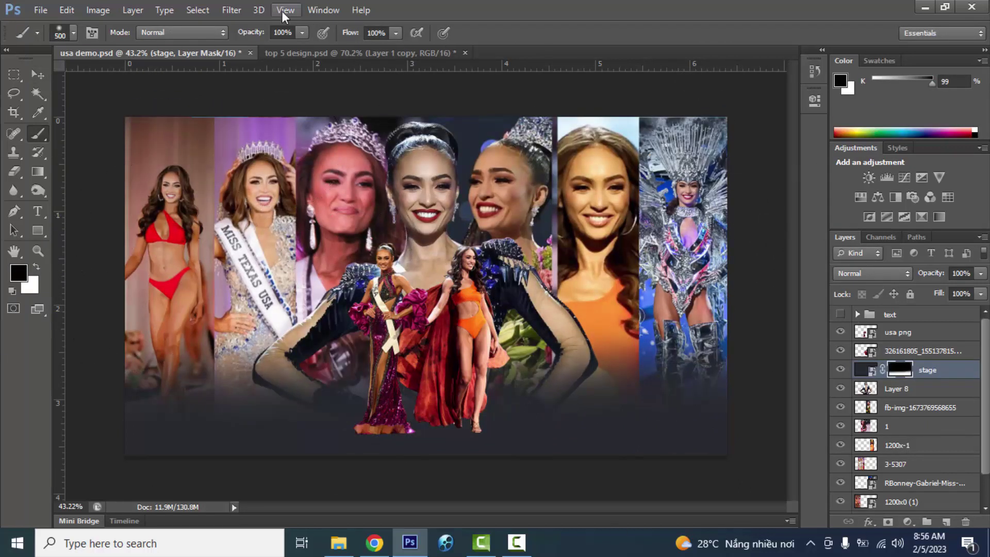
- Step back in the History to the first brush stroke on the stage mask and repaint black across the photos' upper and middle area
click(317, 10)
click(340, 230)
click(703, 123)
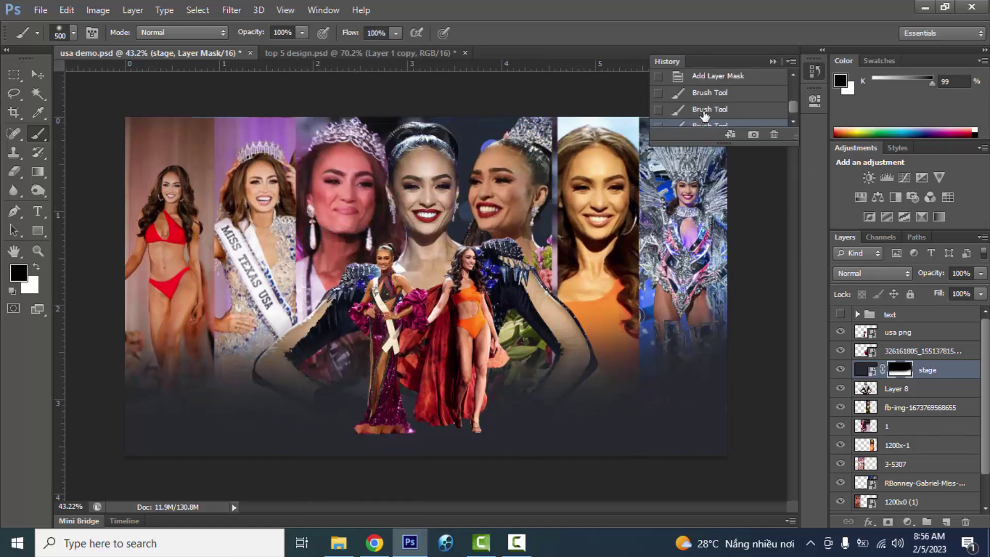
click(705, 111)
click(709, 97)
click(782, 64)
mouse_move(157, 202)
mouse_down()
mouse_move(751, 203)
mouse_move(99, 222)
mouse_move(787, 224)
mouse_up()
mouse_move(133, 300)
mouse_down()
mouse_move(402, 315)
mouse_move(872, 261)
mouse_up()
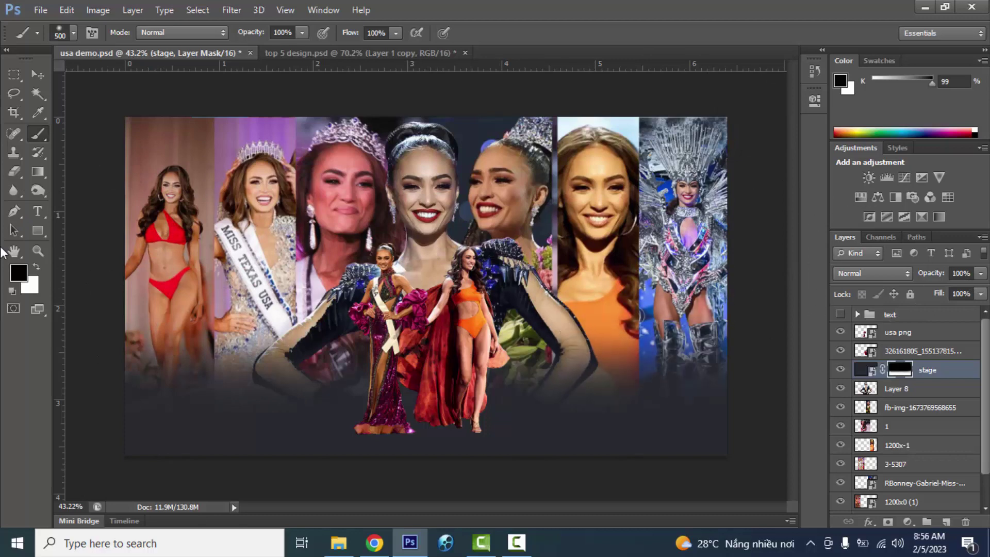
- Duplicate the two standing figures' layers, merge the duplicates into one layer and flip it vertically
click(920, 336)
shift+click(923, 355)
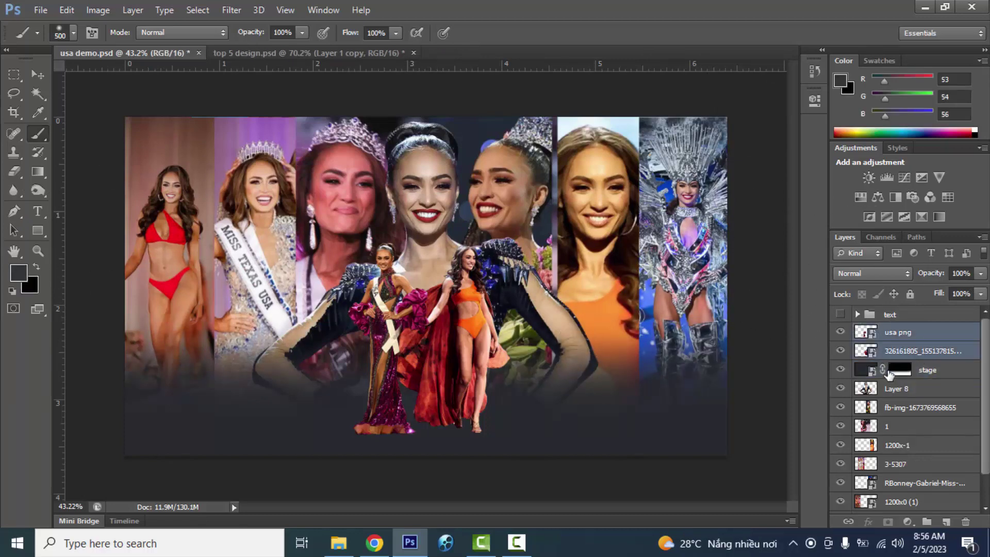
key(ctrl+j)
key(ctrl+e)
key(ctrl+t)
right_click(495, 304)
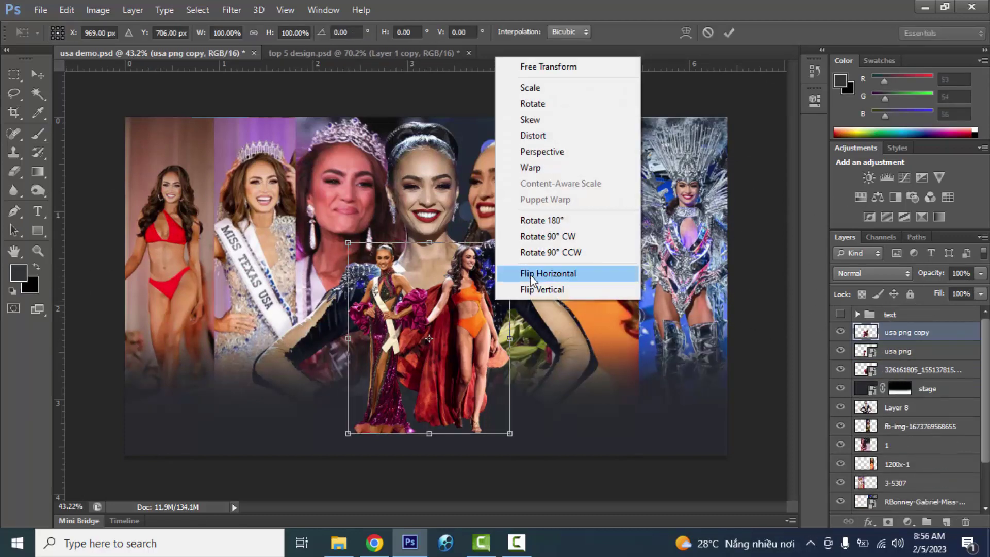
click(524, 287)
- Move the flipped copy down so its feet and hem meet those of the standing figures as a reflection, and apply the transform
scroll(429, 463, up, 5)
drag(509, 161, 532, 183)
scroll(531, 184, up, 2)
key(Up)
key(Up)
key(Up)
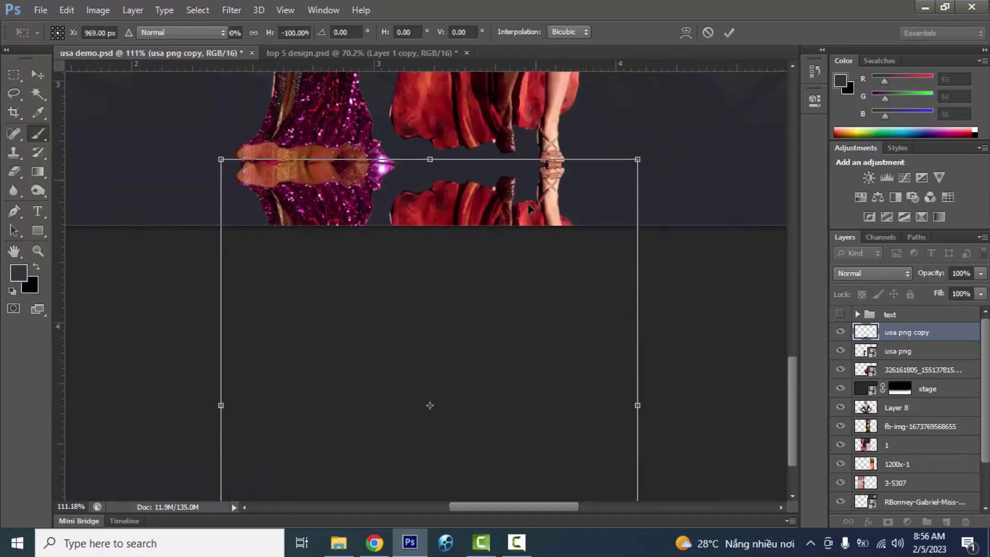
key(Return)
- Set the Eraser to 50 px for touching up the reflection at the dress hem, and set the reflection layer's opacity to 20%
key(e)
scroll(259, 194, up, 2)
key(bracketleft)
key(bracketleft)
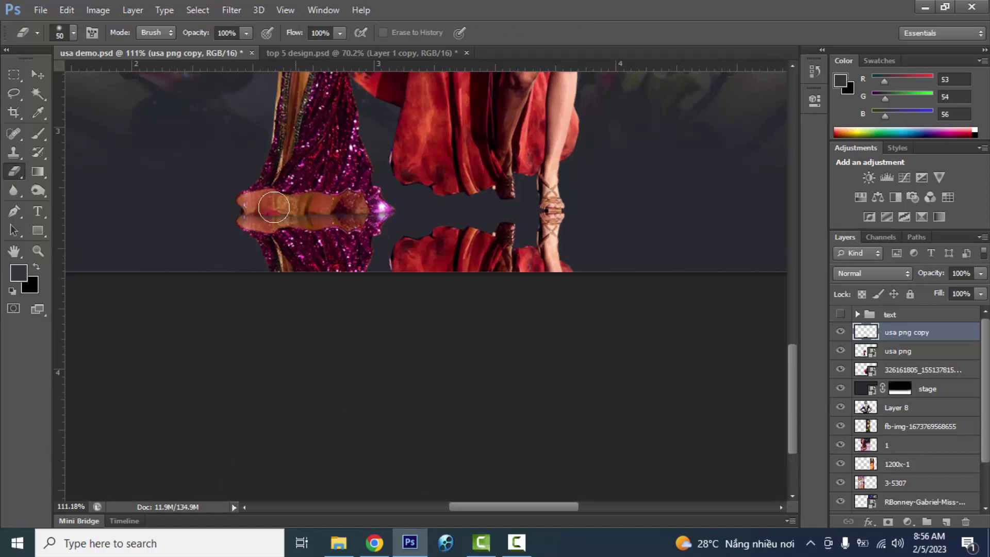
scroll(274, 207, down, 12)
drag(973, 272, 888, 279)
text(20)
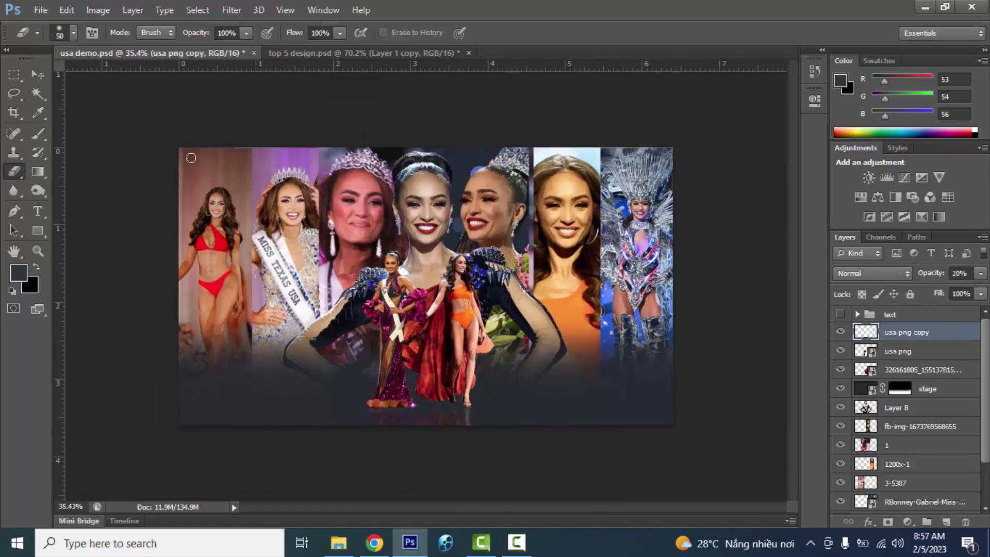
- Place the smoke image directly above the stage layer and scale it to the canvas width over the poster's lower part
text(v)
click(338, 542)
drag(869, 113, 410, 542)
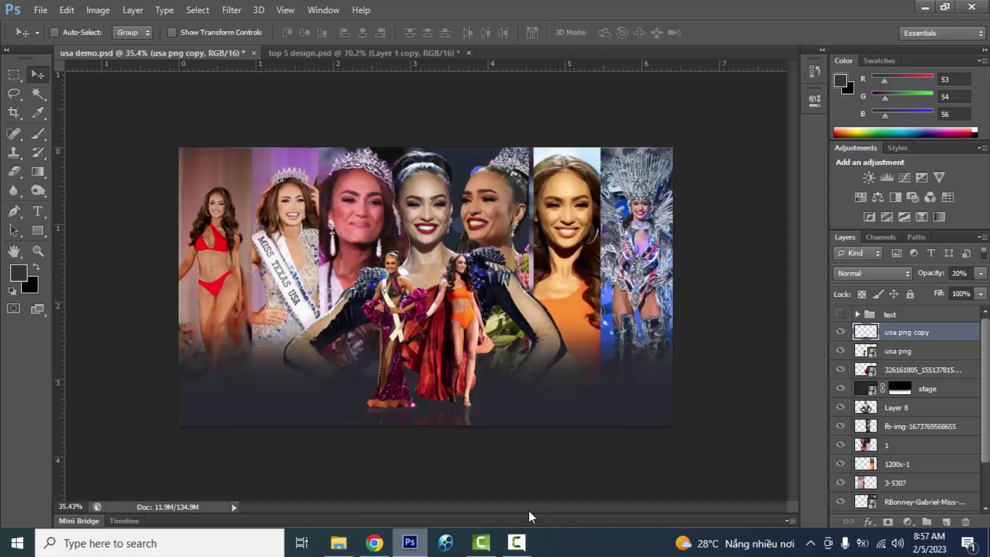
click(928, 393)
key(alt+Tab)
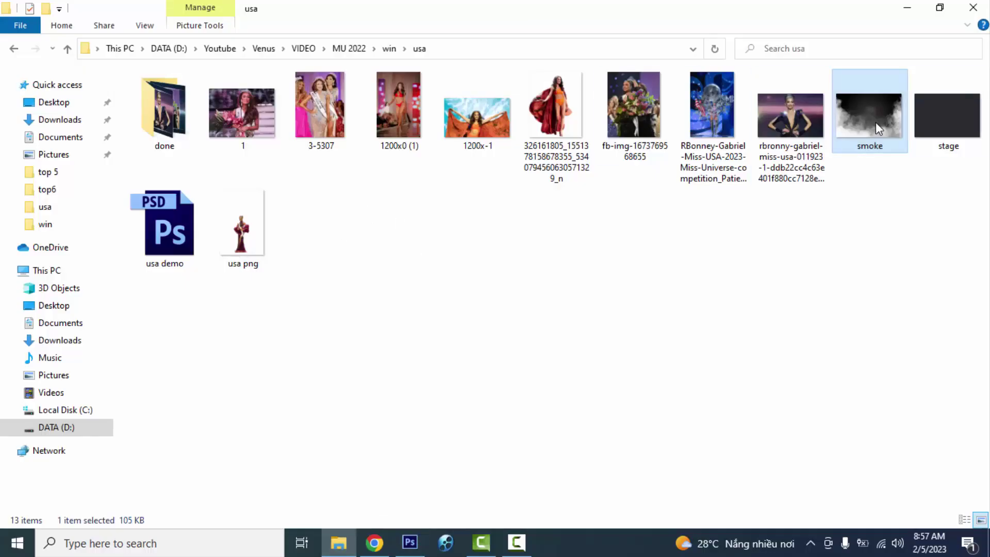
drag(876, 124, 504, 290)
drag(504, 290, 428, 316)
drag(511, 426, 714, 470)
key(Return)
- Set the smoke layer's blend mode to Screen and its opacity to 30%
click(890, 277)
click(868, 119)
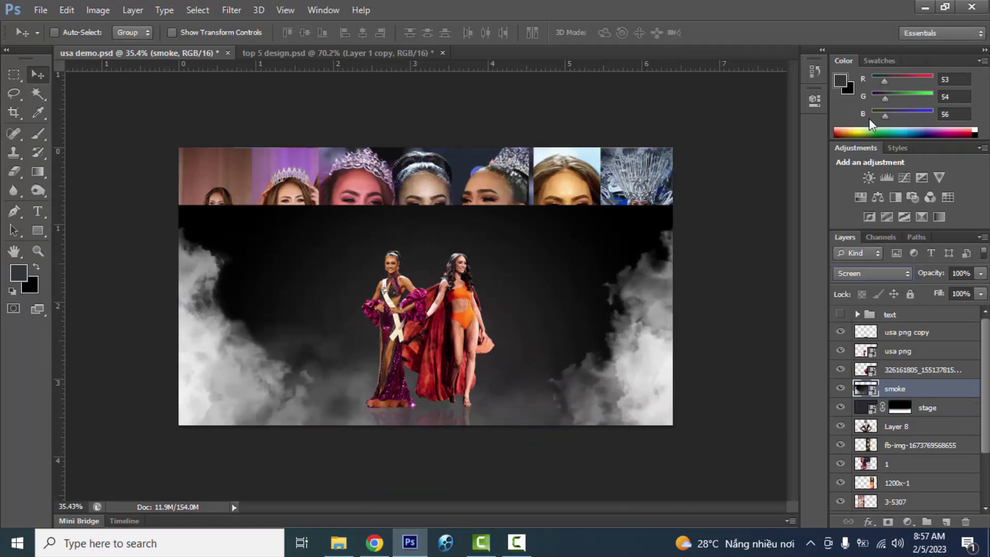
click(961, 273)
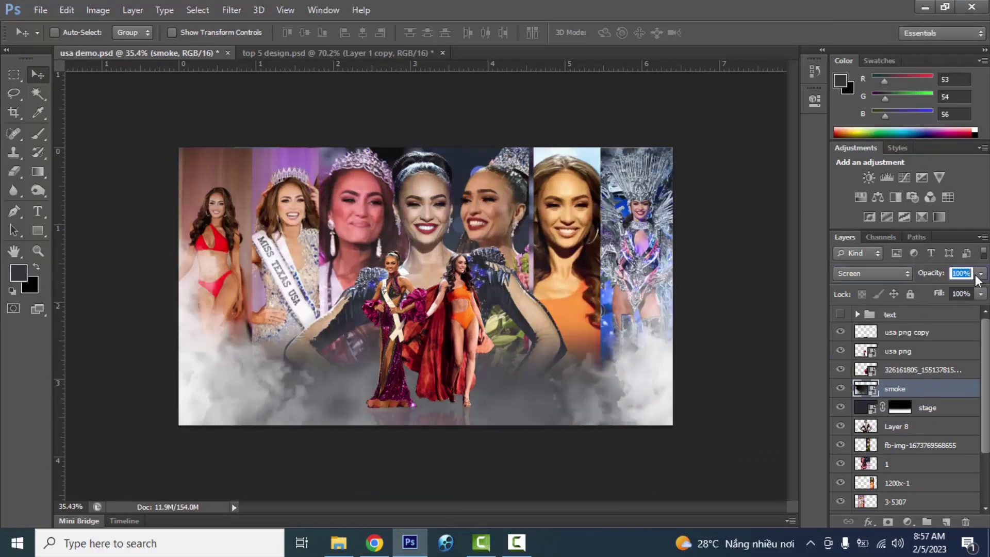
text(30)
key(Return)
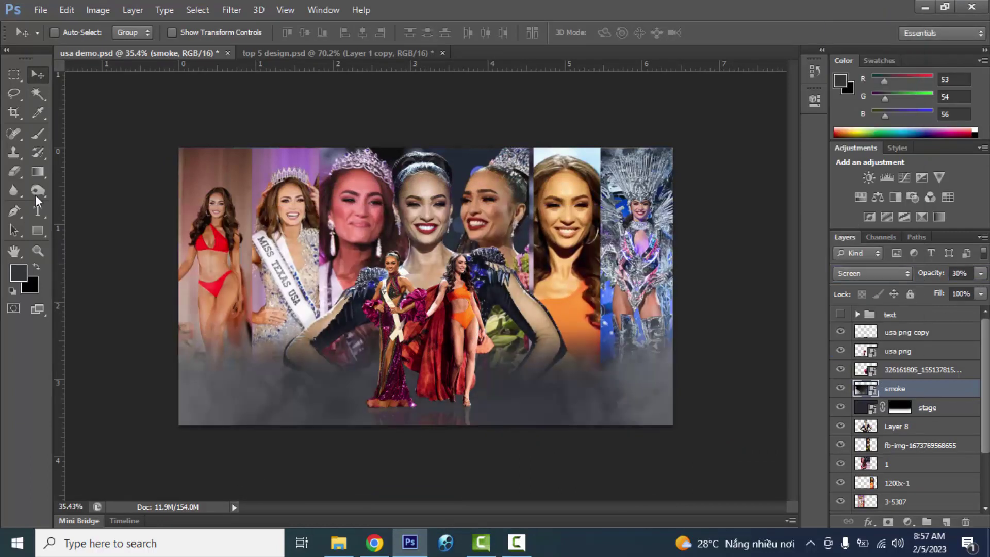
- Add an Inner Glow and an Outer Glow to the usa png layer, with the Outer Glow at 30% opacity
scroll(918, 454, down, 5)
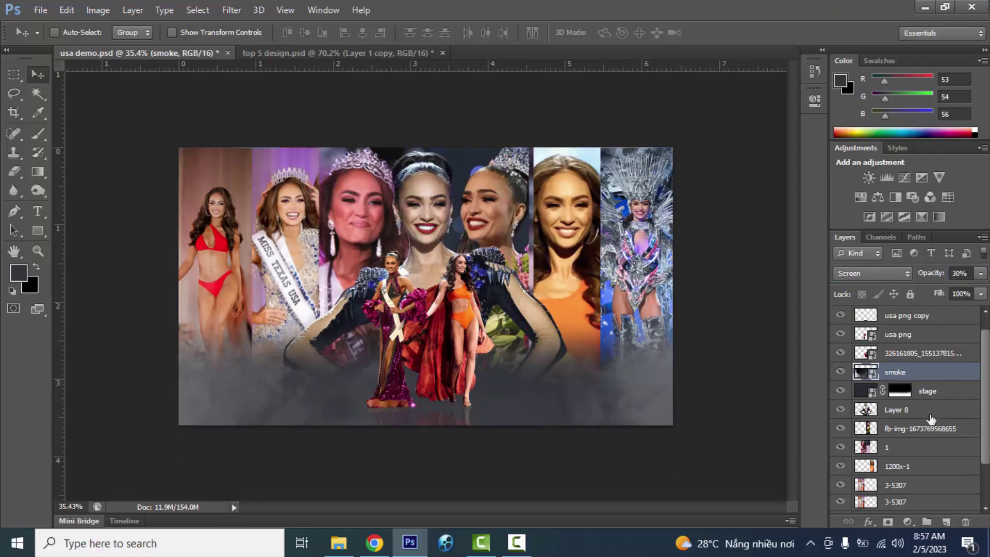
scroll(903, 463, up, 5)
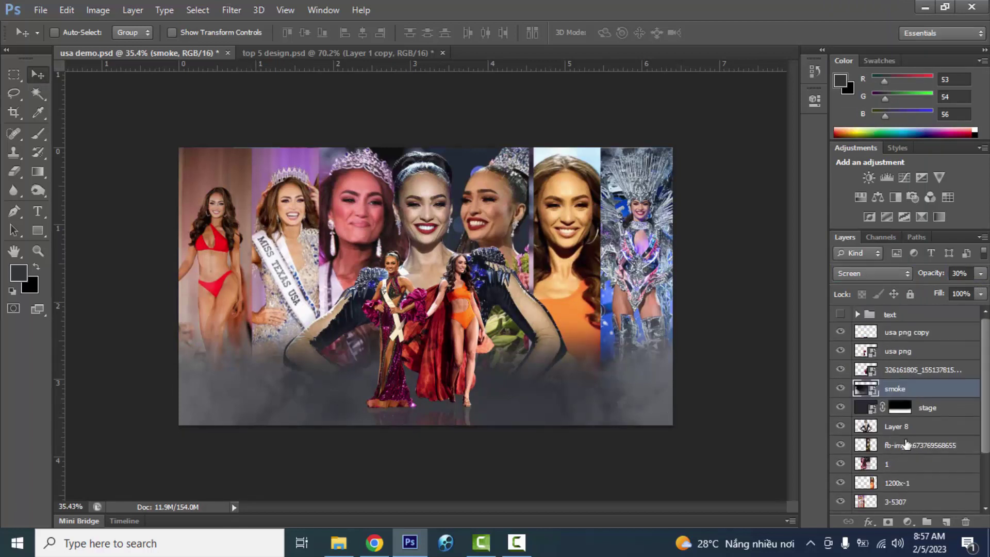
click(903, 355)
click(869, 521)
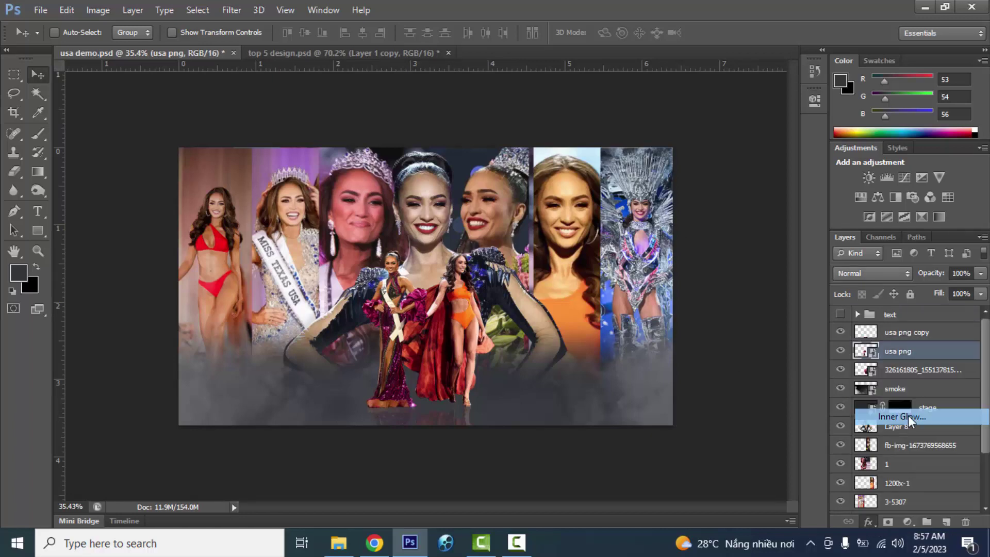
click(907, 416)
click(585, 299)
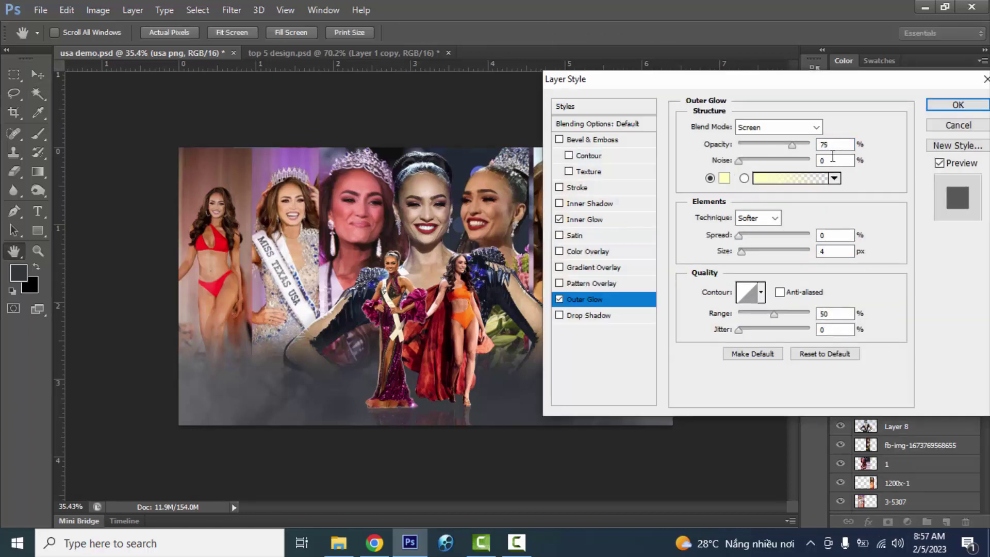
text(30)
key(Return)
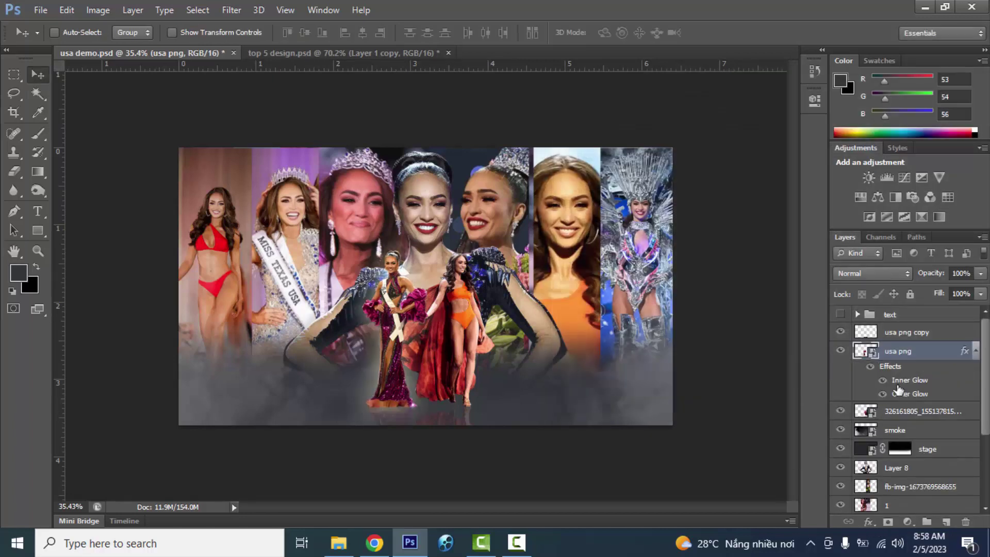
- Add an Inner Glow and a 100 px Outer Glow to the layer of the figure in the red cape
click(903, 412)
click(869, 522)
click(908, 414)
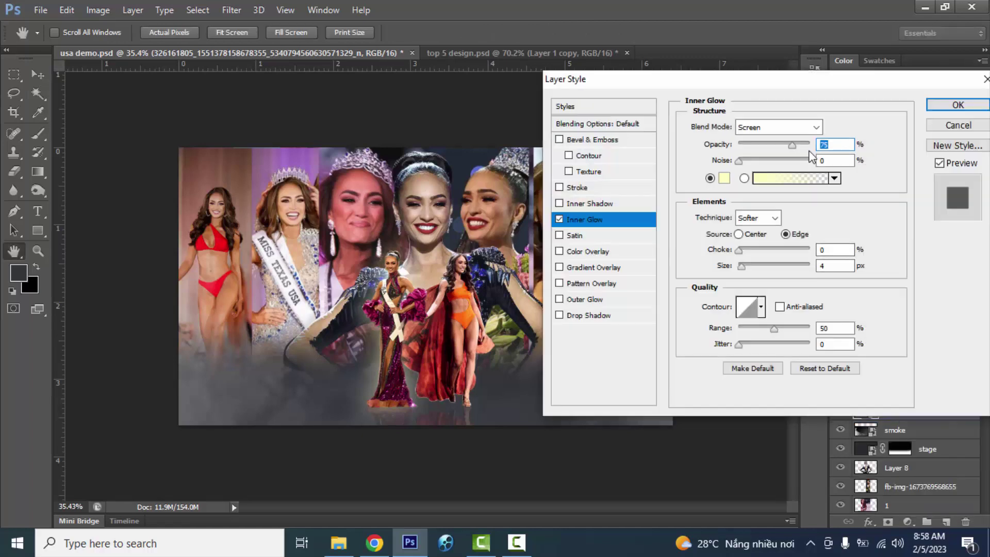
click(622, 300)
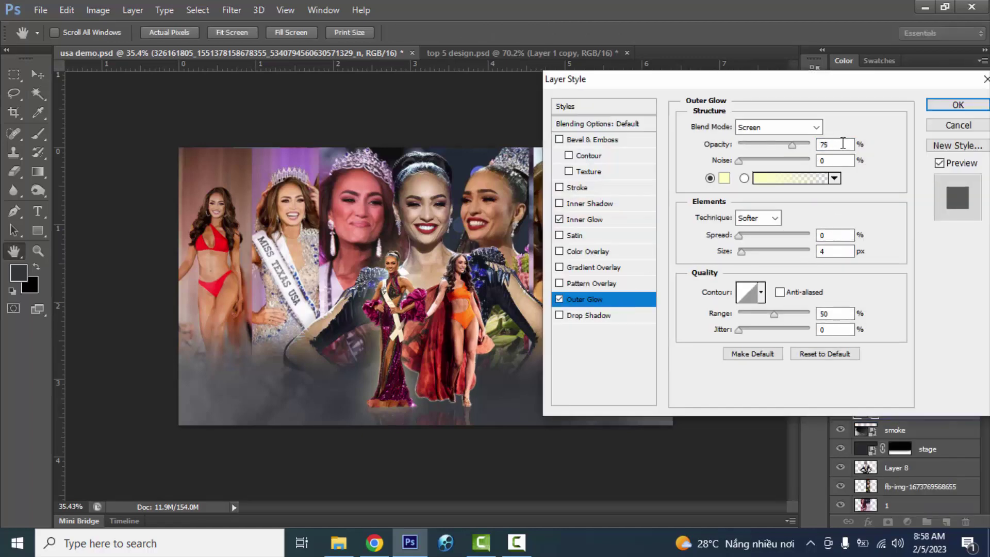
double_click(845, 252)
text(100)
click(962, 106)
- Give Layer 8 a 20 px Inner Glow and a 100 px Outer Glow, both at 30% opacity
scroll(884, 455, down, 2)
click(883, 477)
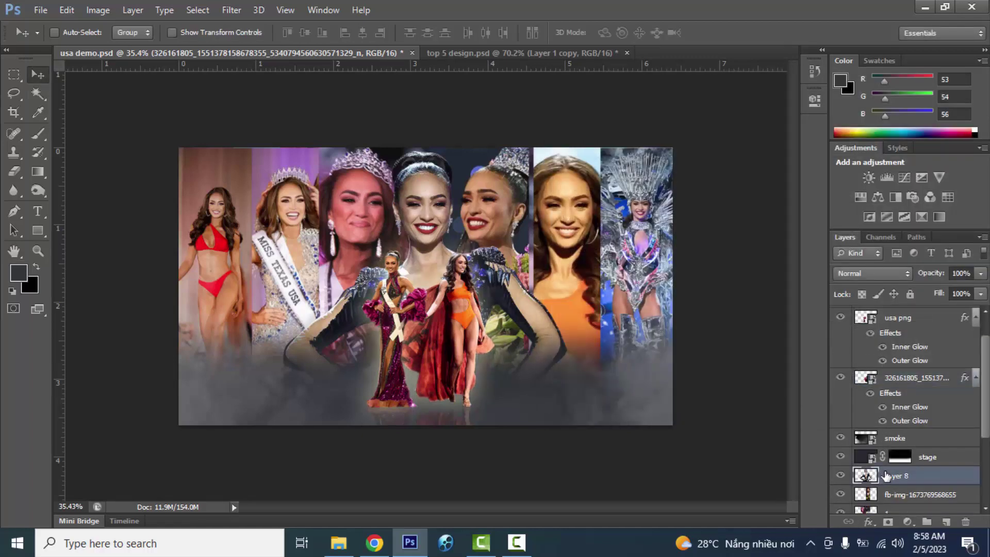
click(869, 522)
click(906, 411)
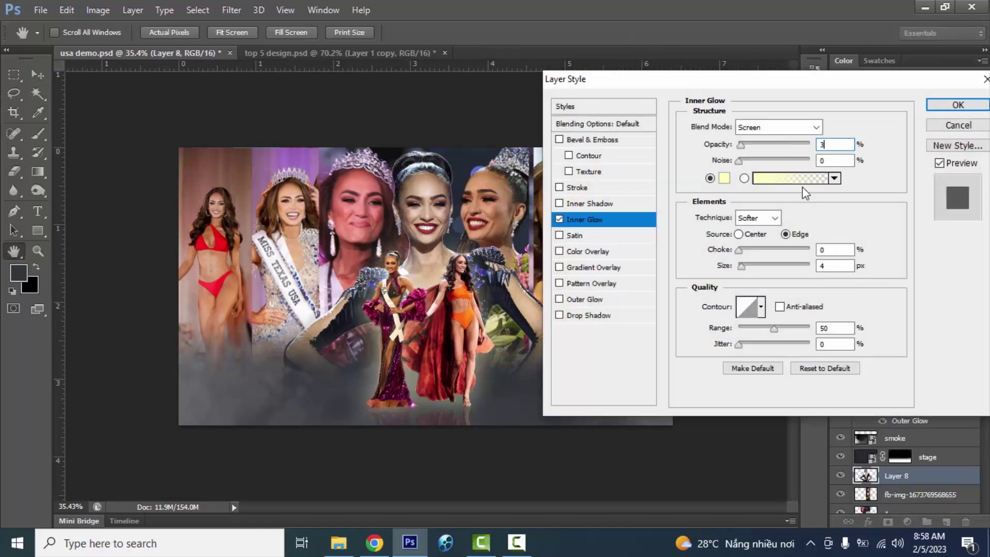
text(30)
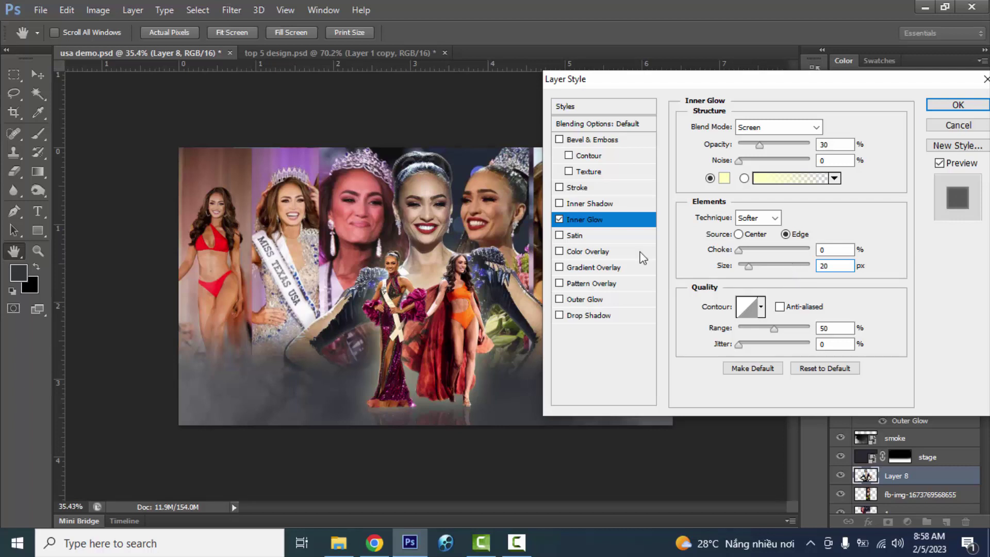
click(598, 301)
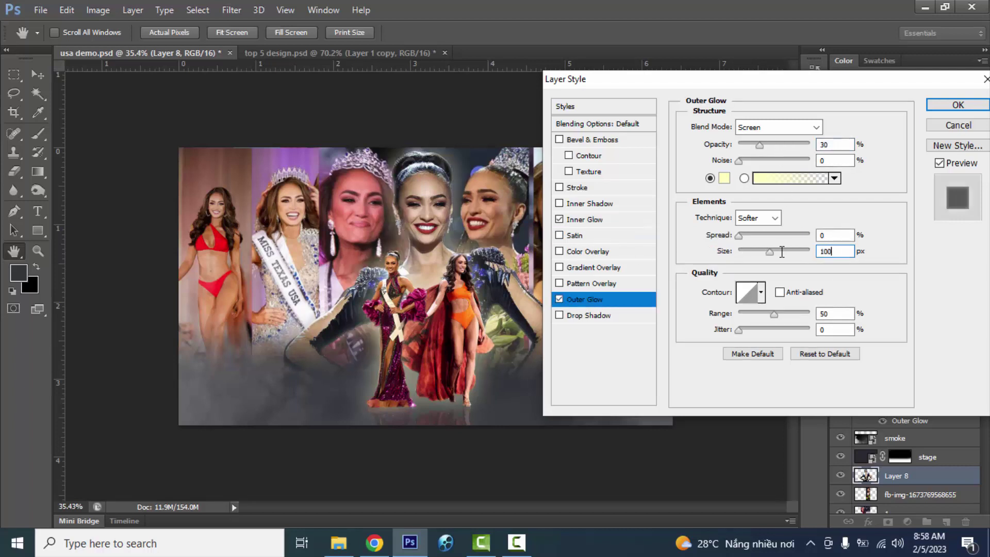
click(944, 107)
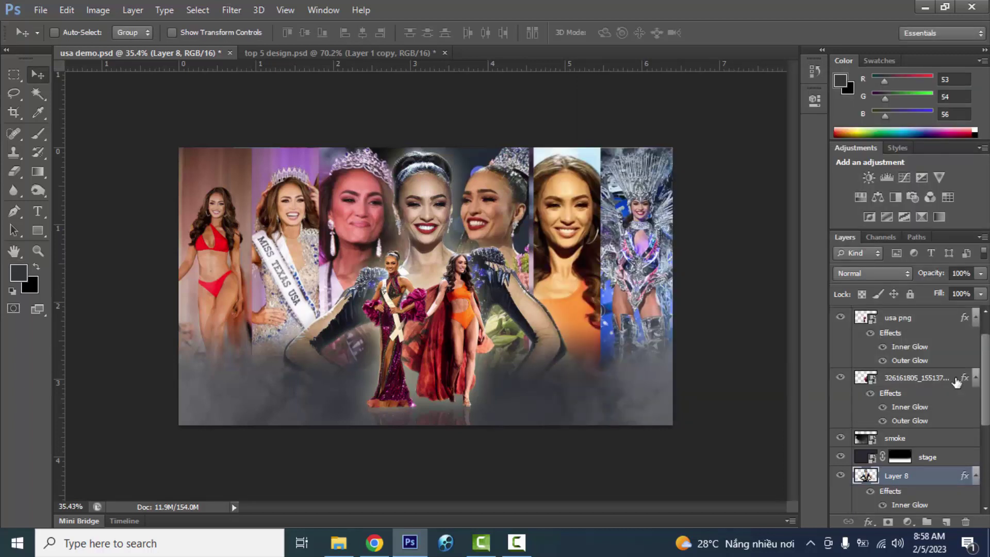
- Add a Levels adjustment clipped to Layer 8, raise the black input level to 5 and lower the white input level
click(869, 522)
click(905, 529)
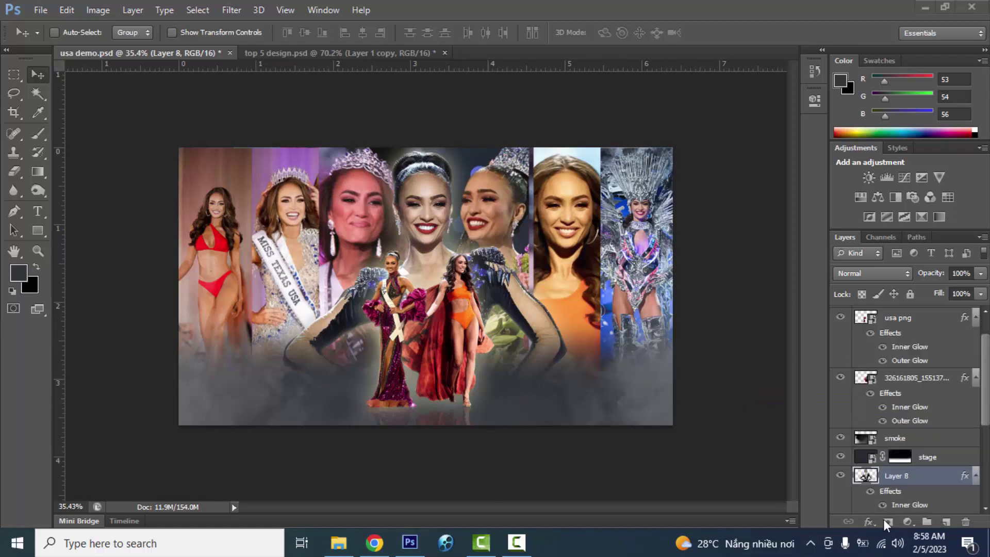
click(906, 521)
click(906, 274)
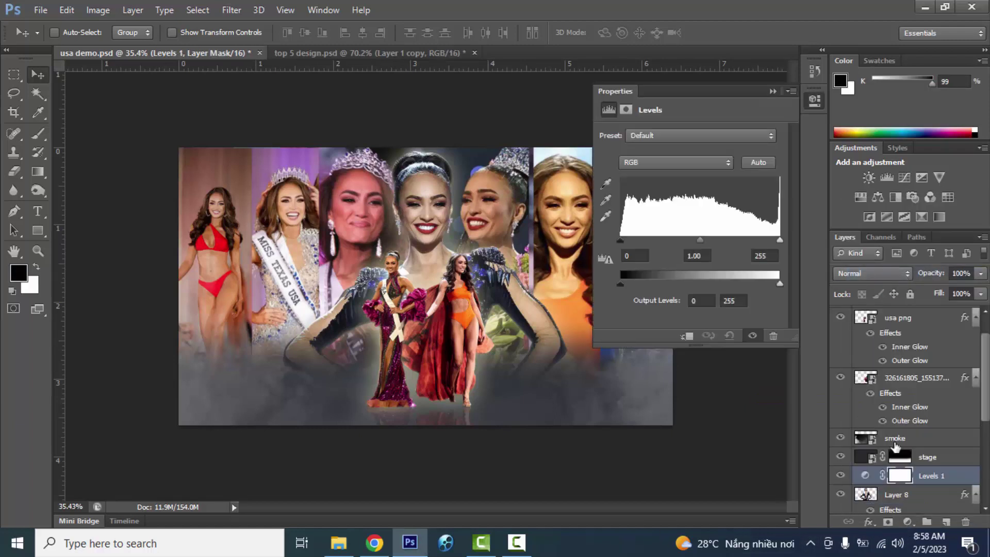
click(687, 336)
drag(620, 240, 623, 240)
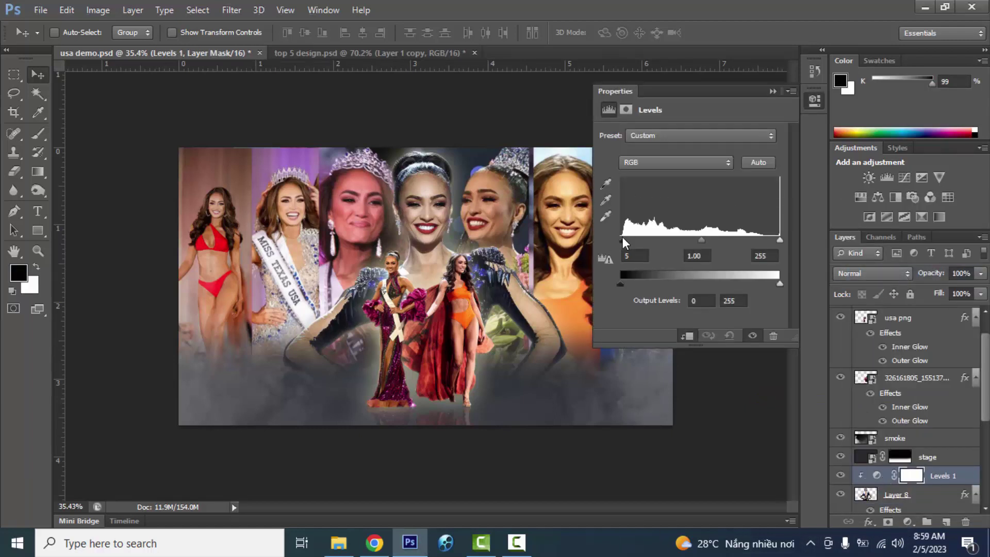
drag(779, 240, 762, 240)
click(773, 91)
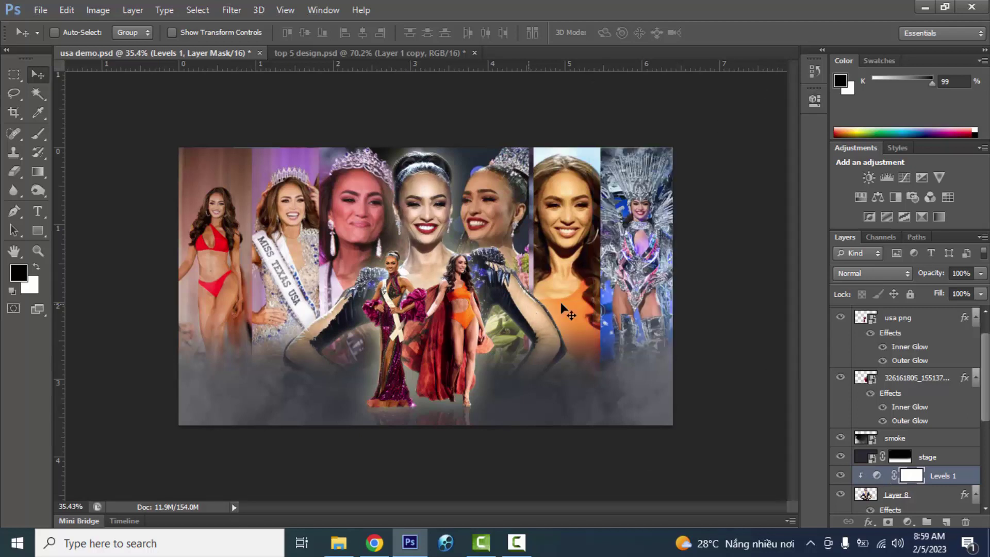
scroll(967, 466, up, 2)
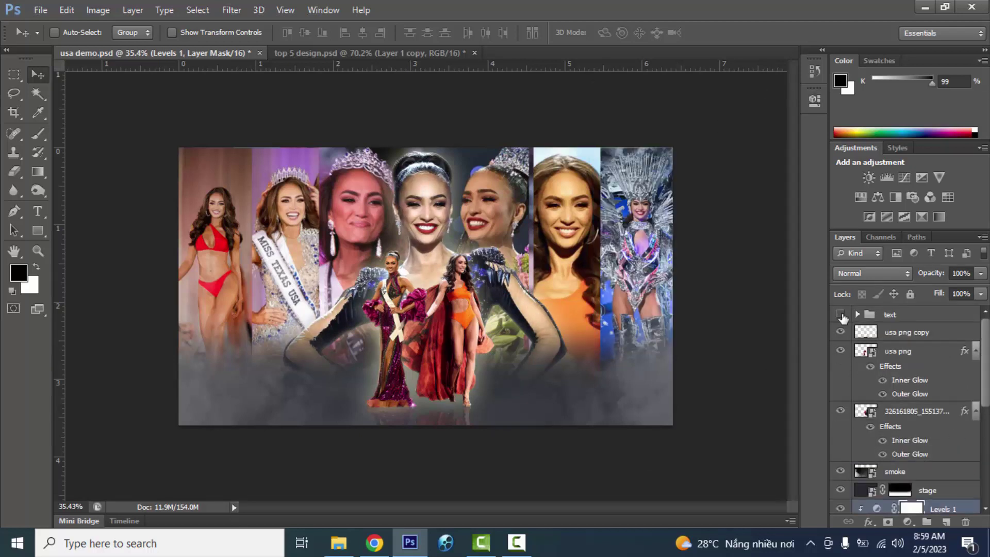
- Move the light effect group above the photo strip layers, directly beneath Layer 8 in the layer stack
scroll(846, 402, down, 12)
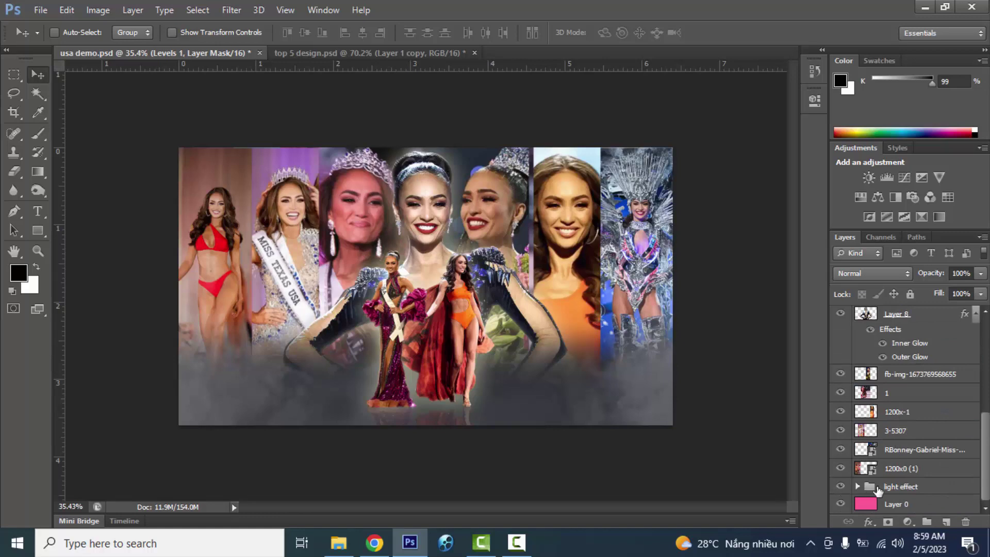
drag(877, 487, 941, 372)
scroll(849, 400, up, 10)
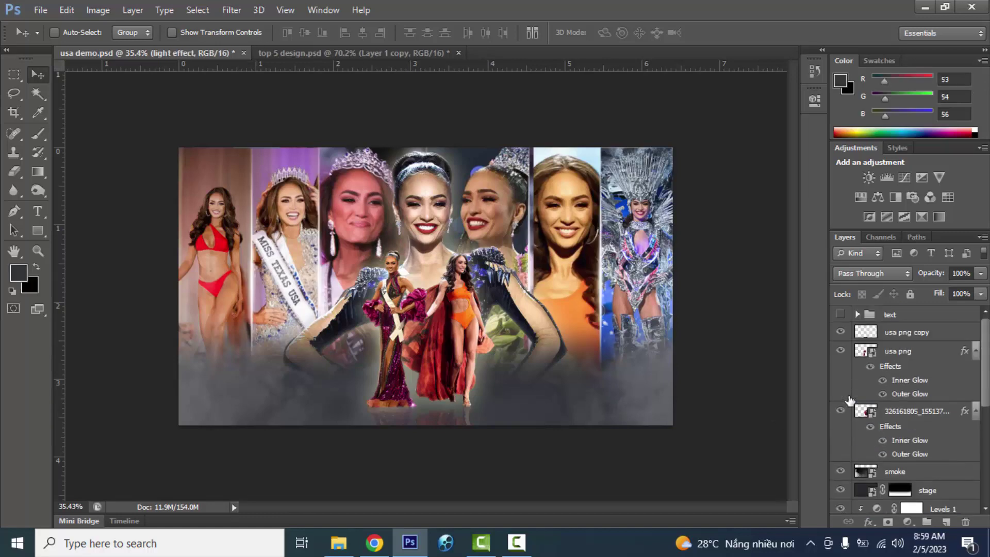
- Make the text group visible and inspect the Miss Universe 2022 title beside the standing figures
click(840, 314)
scroll(479, 384, up, 5)
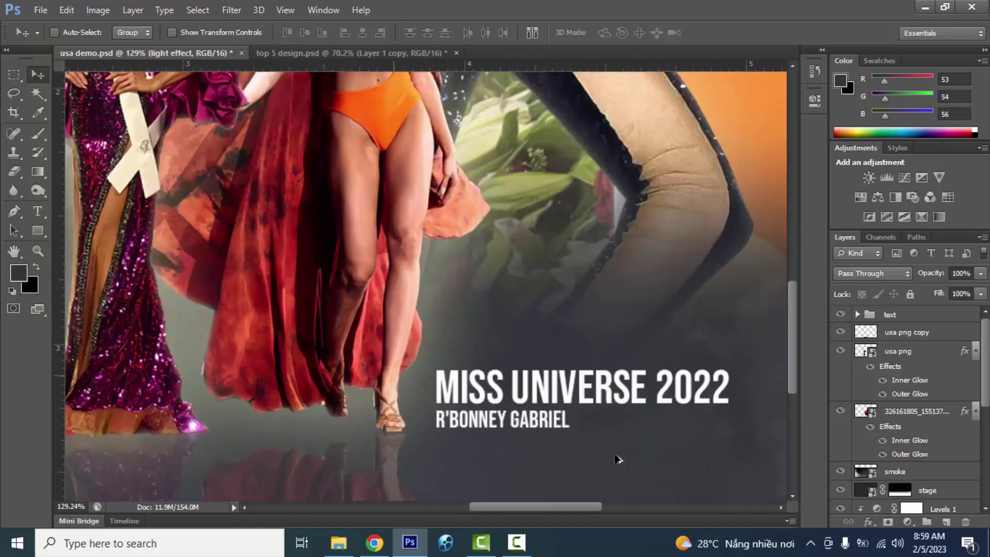
scroll(479, 384, down, 5)
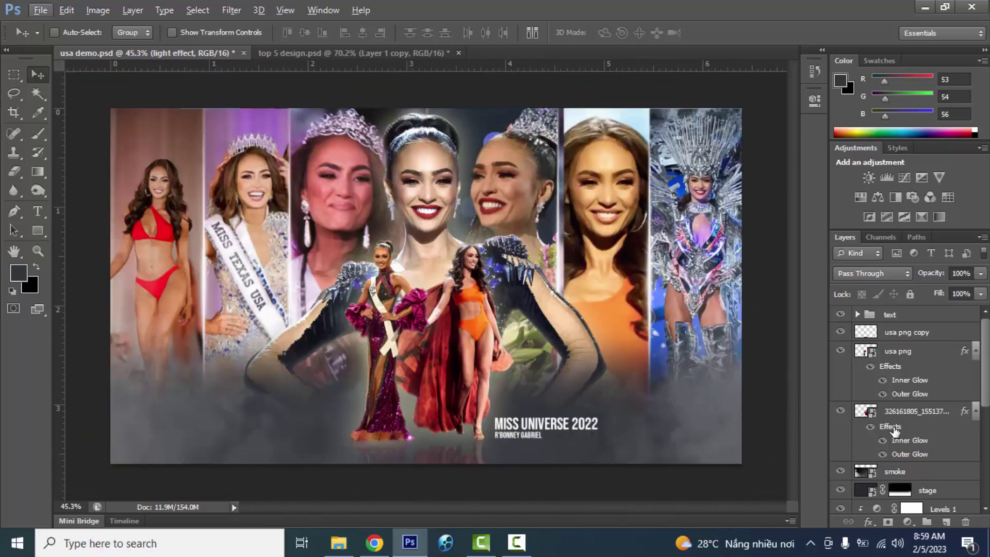
- Set the smoke layer's opacity to 20%, keeping its Screen blend mode
scroll(883, 456, down, 2)
click(864, 444)
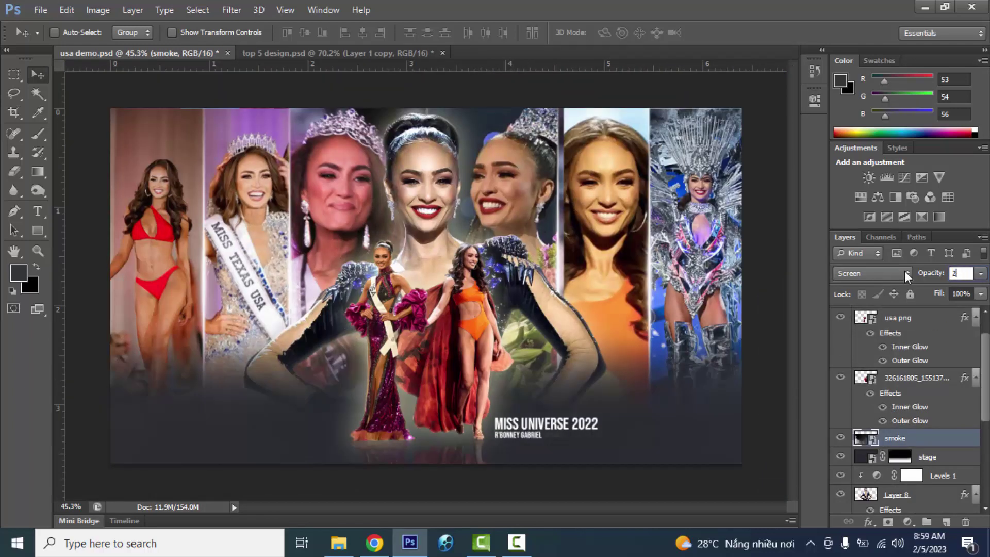
key(Return)
scroll(572, 423, down, 1)
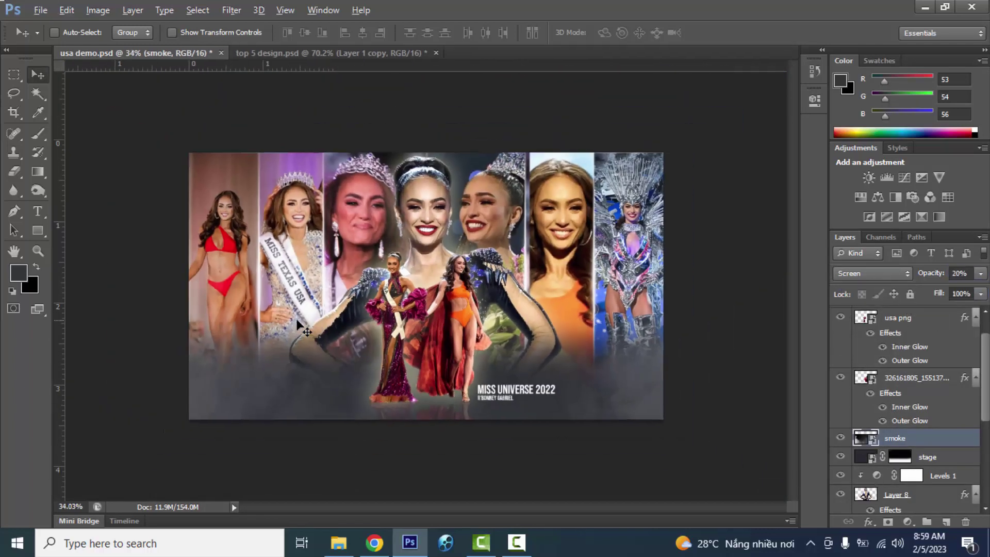
- Recolor the WINNER text beside the name under the title to dark gray, RGB 85, 85, 85
scroll(572, 423, up, 2)
scroll(572, 423, up, 3)
scroll(907, 412, up, 3)
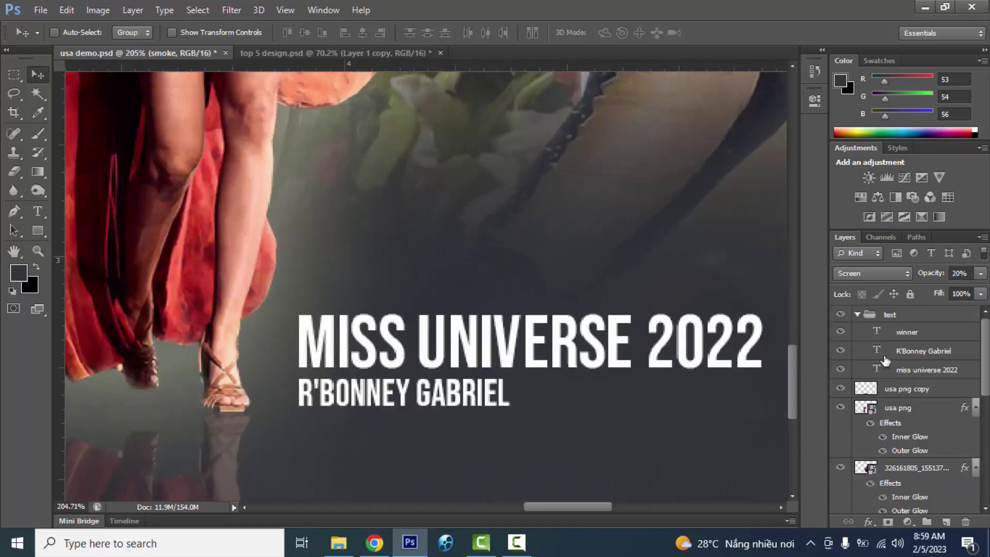
click(38, 210)
double_click(578, 392)
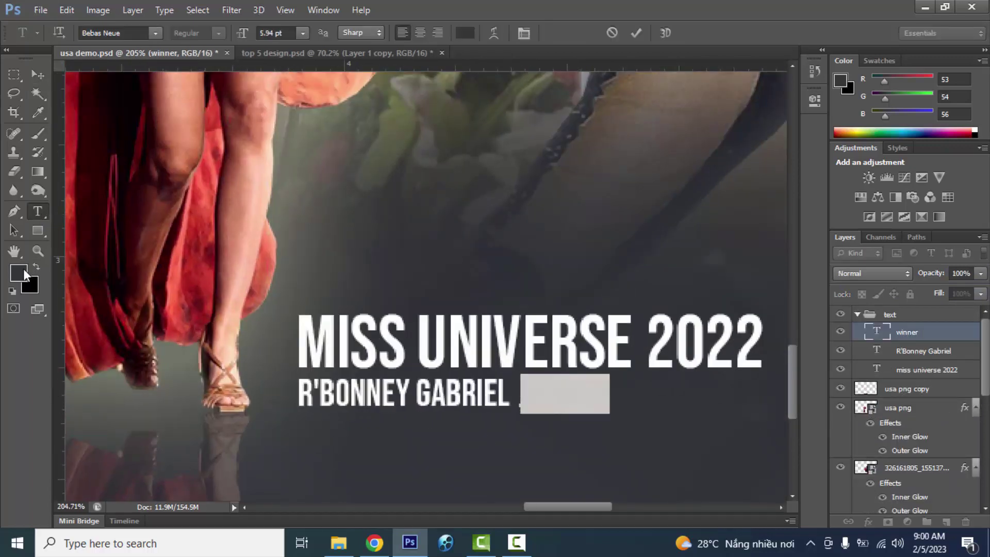
click(465, 32)
click(858, 200)
click(38, 75)
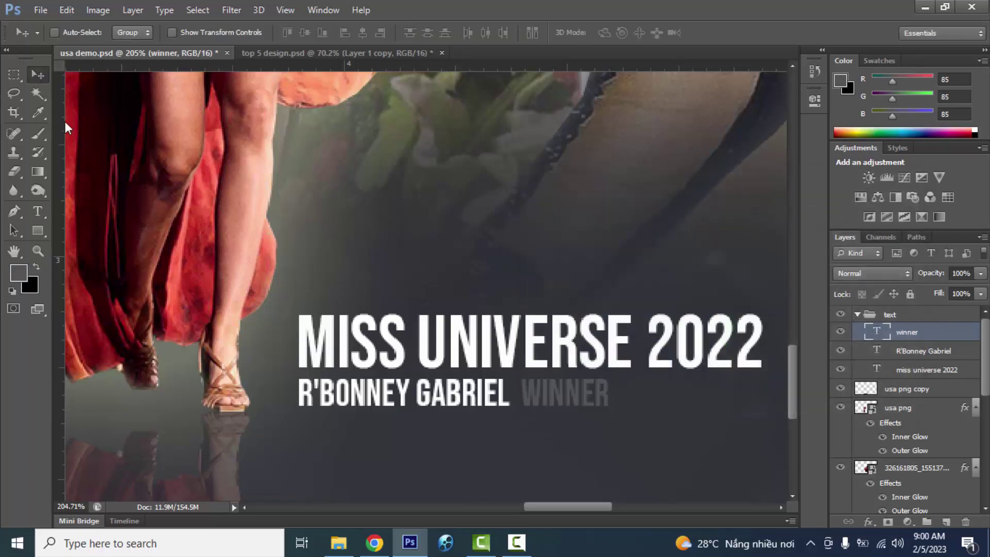
scroll(84, 217, down, 4)
scroll(88, 220, up, 1)
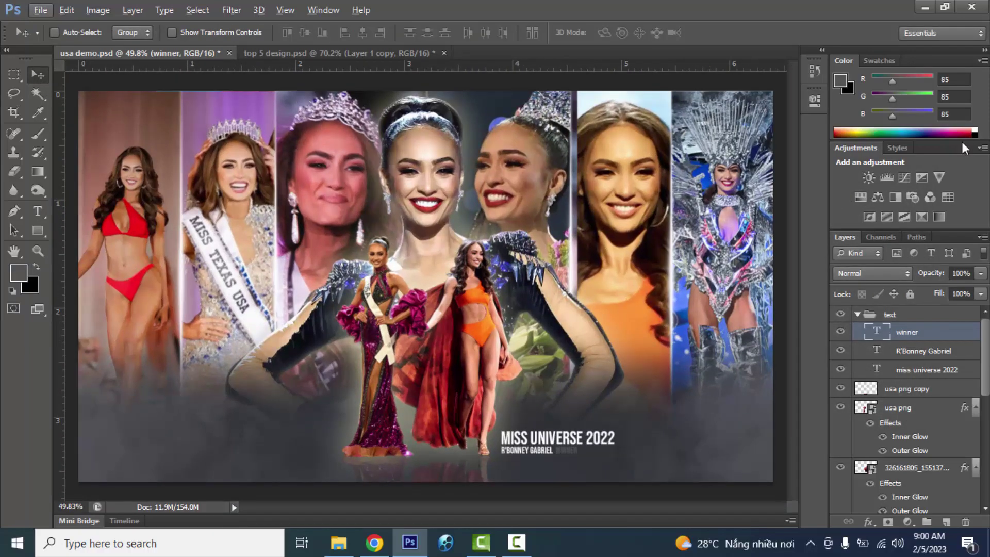